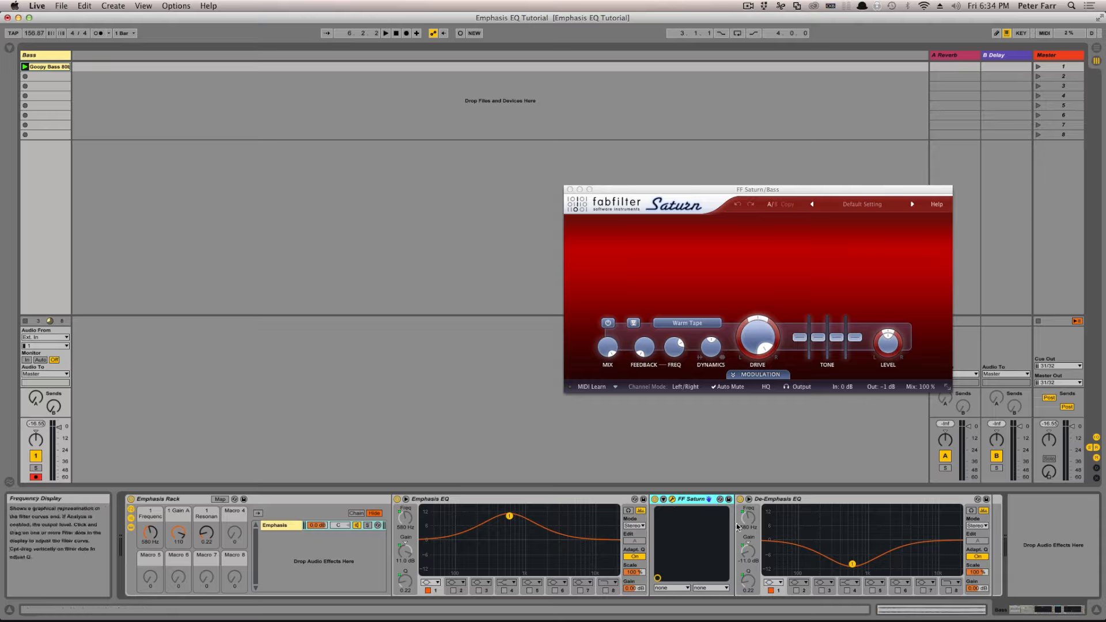
Step: Raise the Emphasis Rack's frequency macro to about 1.48 kHz and close the FF Saturn plug-in window
{"action": "left_click", "coordinate": [152, 535]}
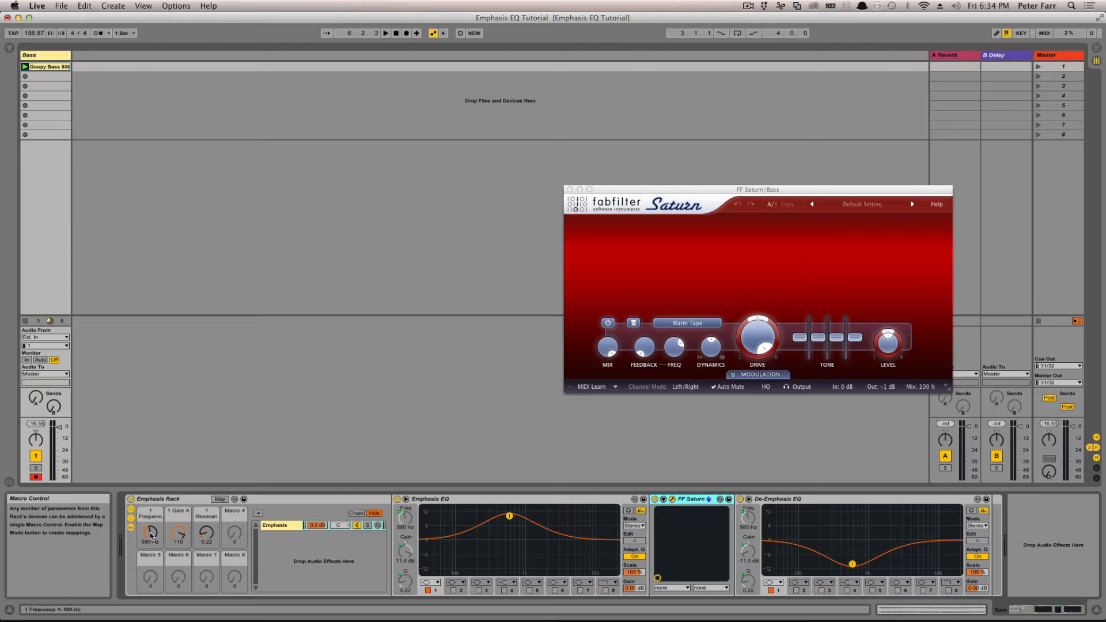
{"action": "mouse_move", "coordinate": [151, 536]}
{"action": "left_mouse_down"}
{"action": "mouse_move", "coordinate": [151, 547]}
{"action": "mouse_move", "coordinate": [152, 519]}
{"action": "left_mouse_up"}
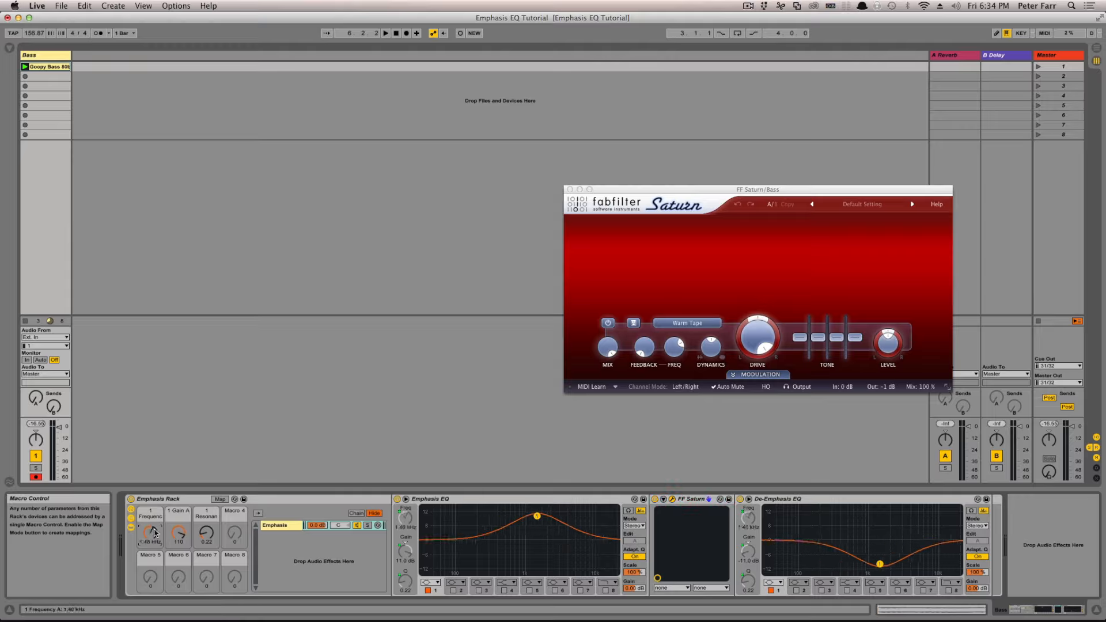
{"action": "left_click", "coordinate": [569, 189]}
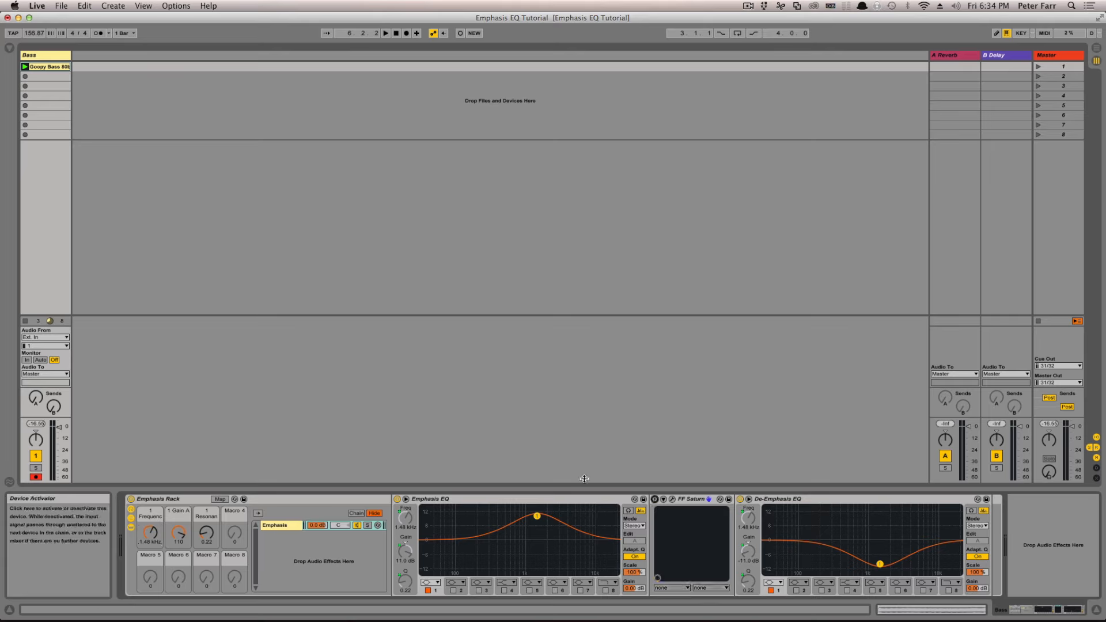
Step: Bypass the Emphasis Rack, audition the dry bass clip, stop playback and reactivate the rack
{"action": "left_click", "coordinate": [130, 499]}
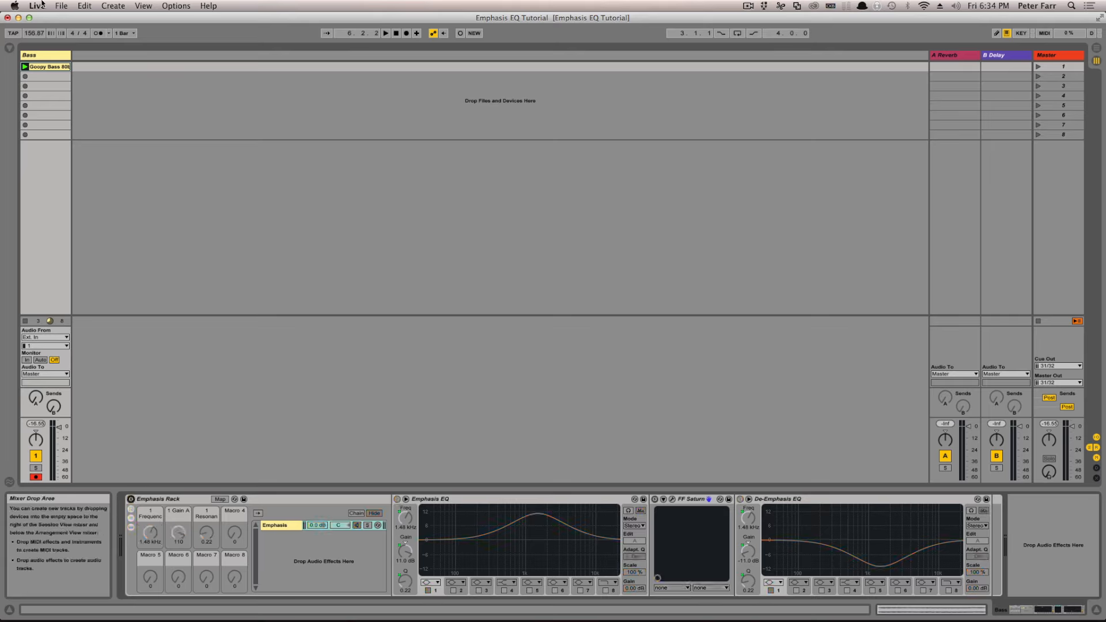
{"action": "left_click", "coordinate": [25, 67]}
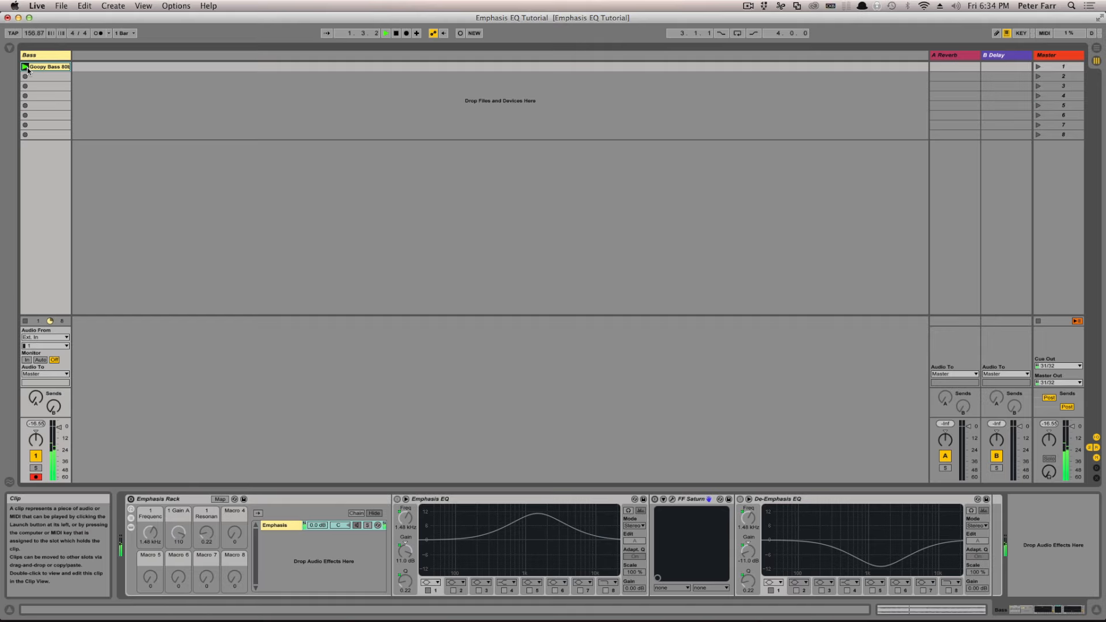
{"action": "key", "text": "space"}
{"action": "left_click", "coordinate": [131, 499]}
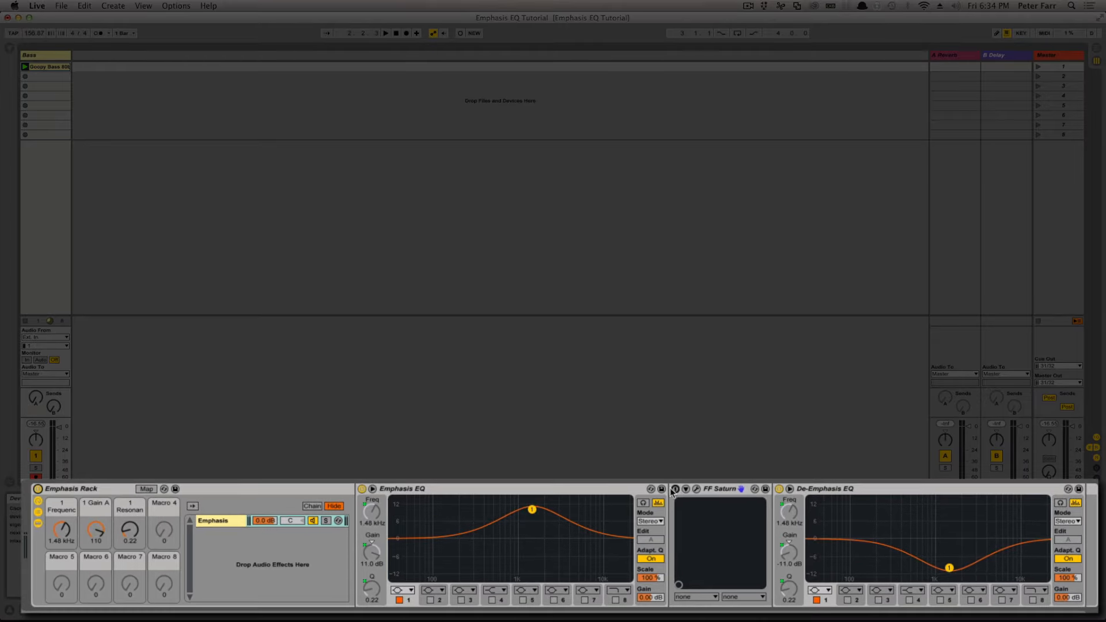
Step: Audition the bass through FF Saturn while sweeping the frequency macro up to about 3.57 kHz with gain at 111, and close the plug-in window
{"action": "left_click", "coordinate": [696, 490]}
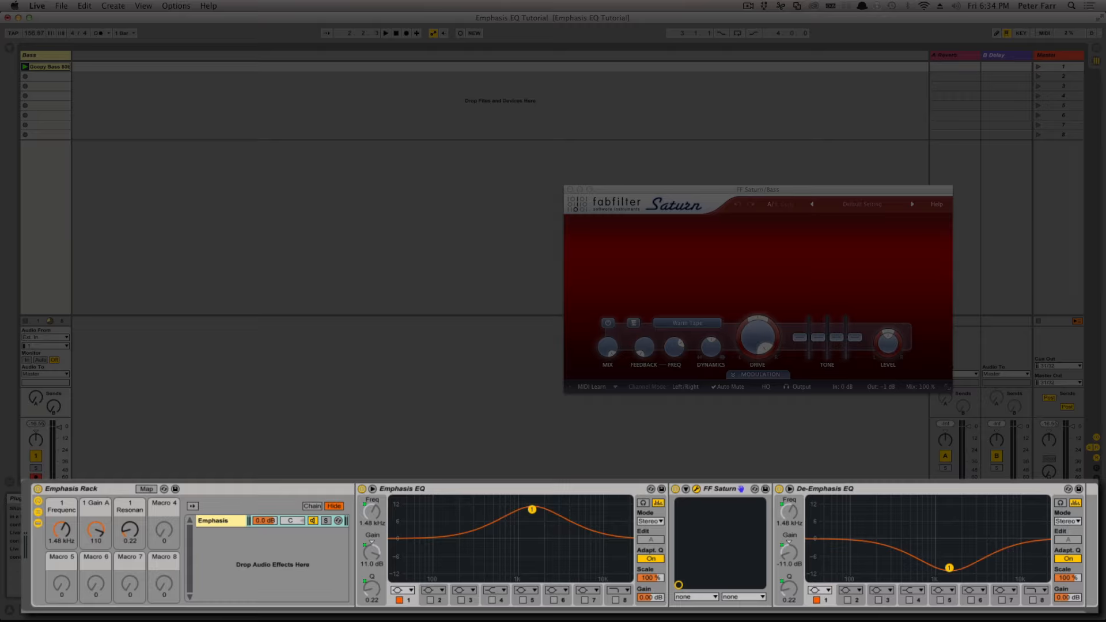
{"action": "left_click_drag", "start_coordinate": [65, 531], "coordinate": [71, 541]}
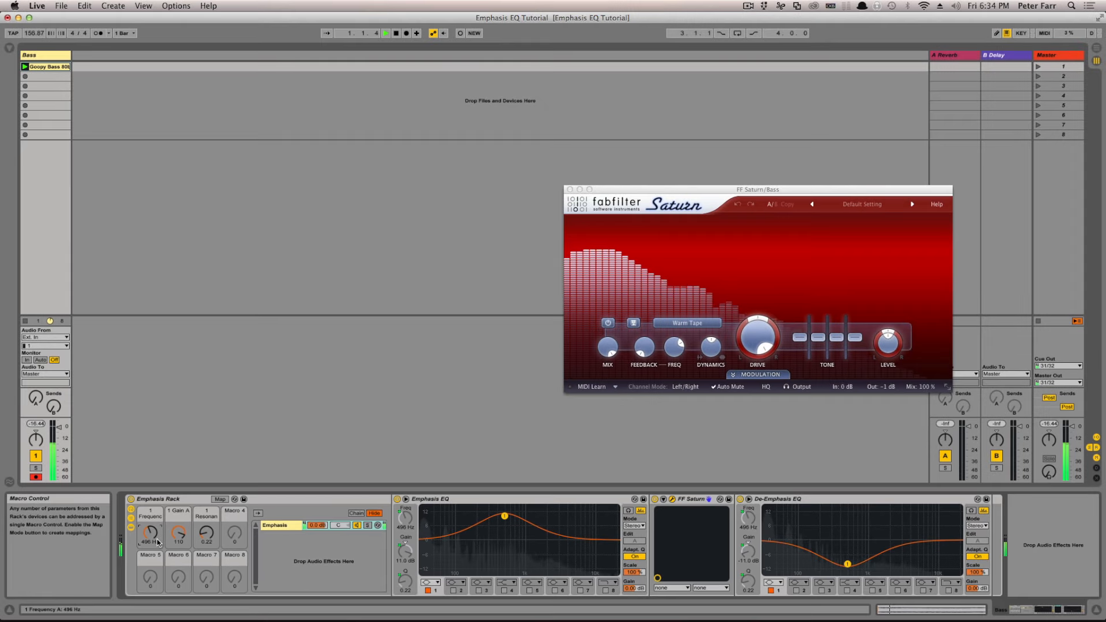
{"action": "left_click_drag", "start_coordinate": [180, 536], "coordinate": [152, 520]}
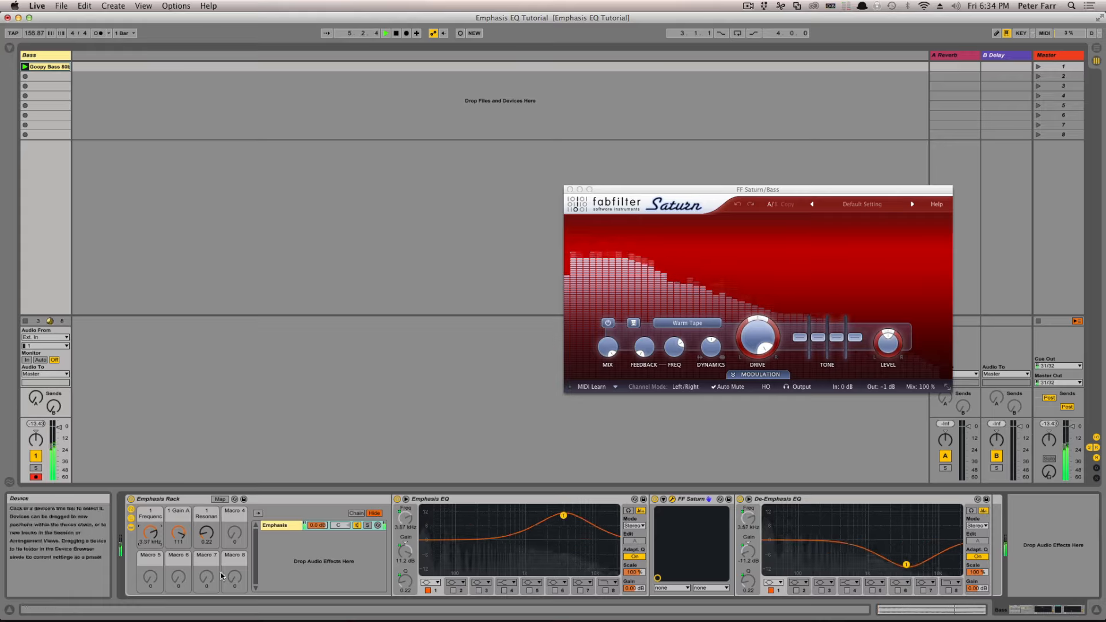
{"action": "key", "text": "space"}
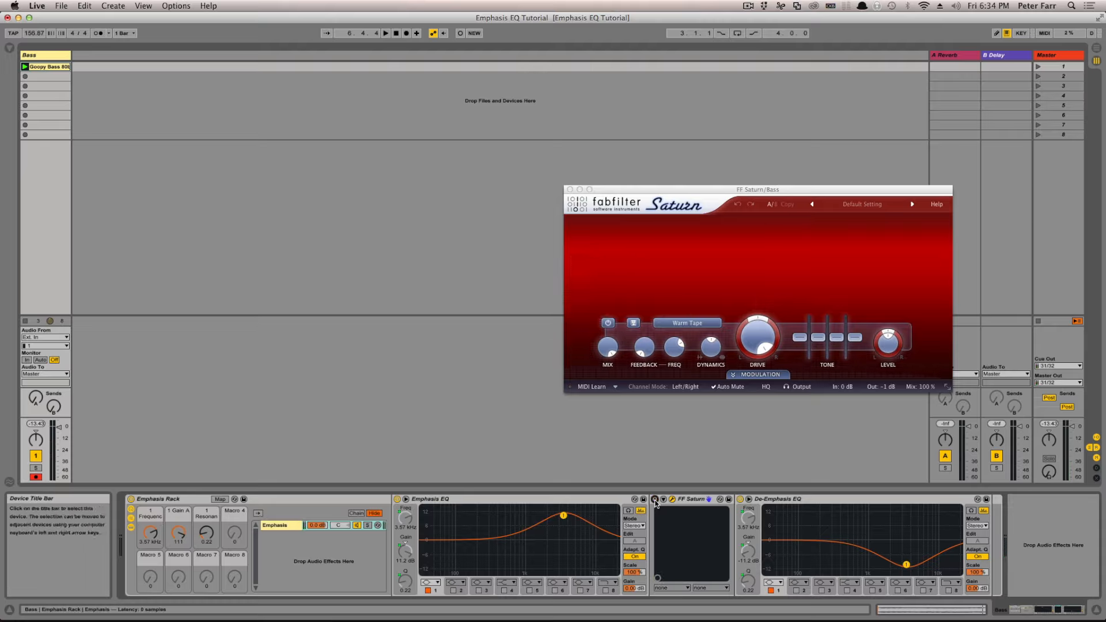
{"action": "left_click", "coordinate": [570, 190]}
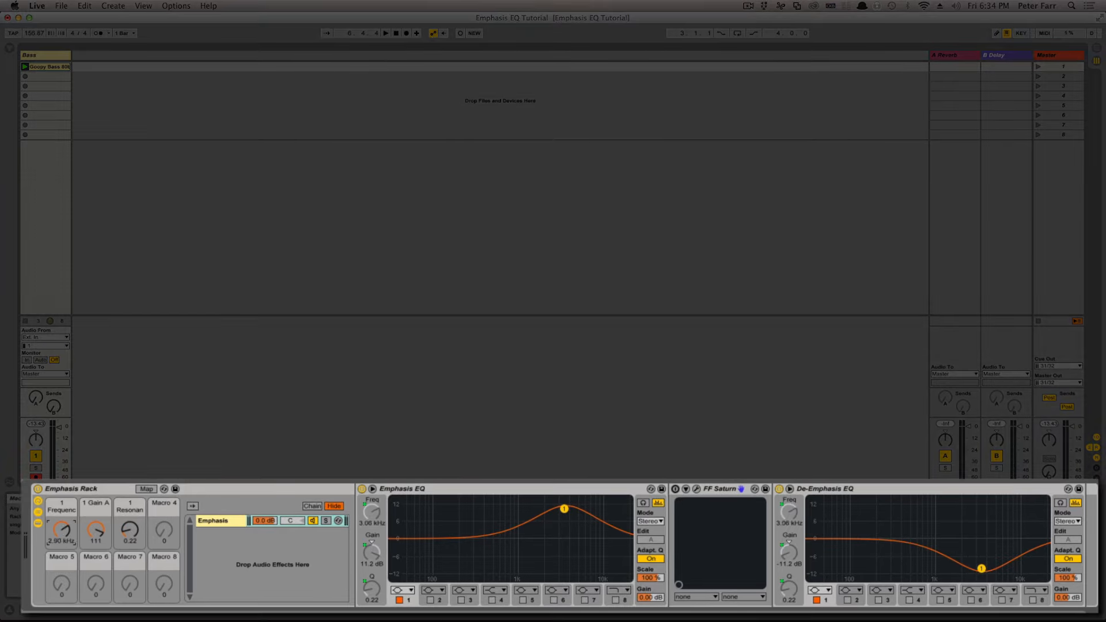
Step: Set the rack macros to about 522 Hz frequency, 109 gain and 0.33 resonance, and audition the bass clip with the rack bypassed
{"action": "left_click_drag", "start_coordinate": [65, 526], "coordinate": [97, 535]}
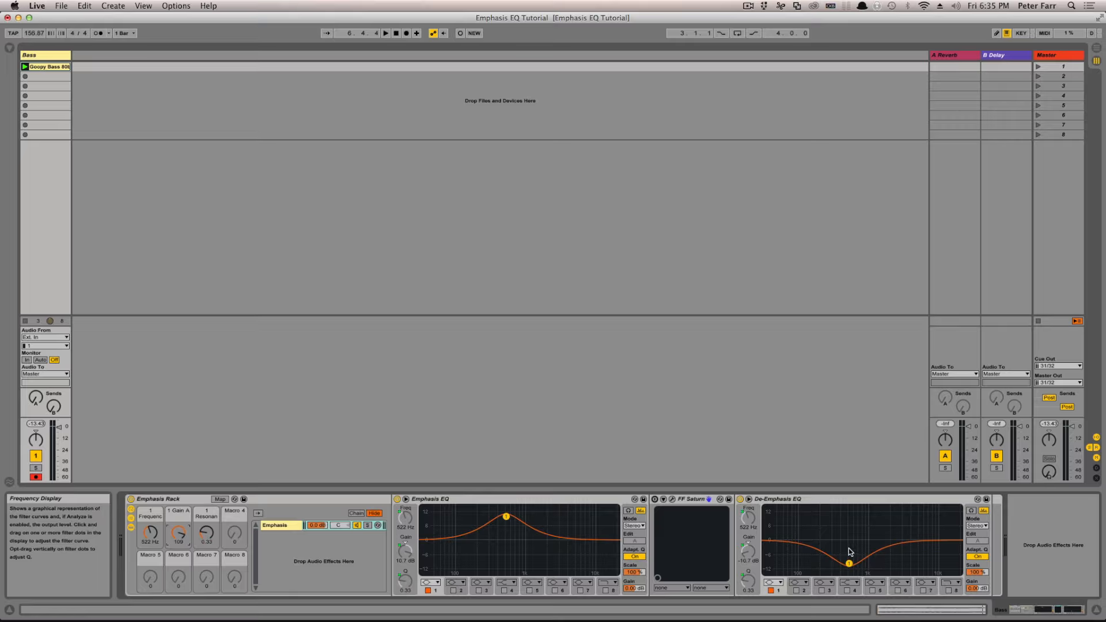
{"action": "left_click", "coordinate": [132, 500]}
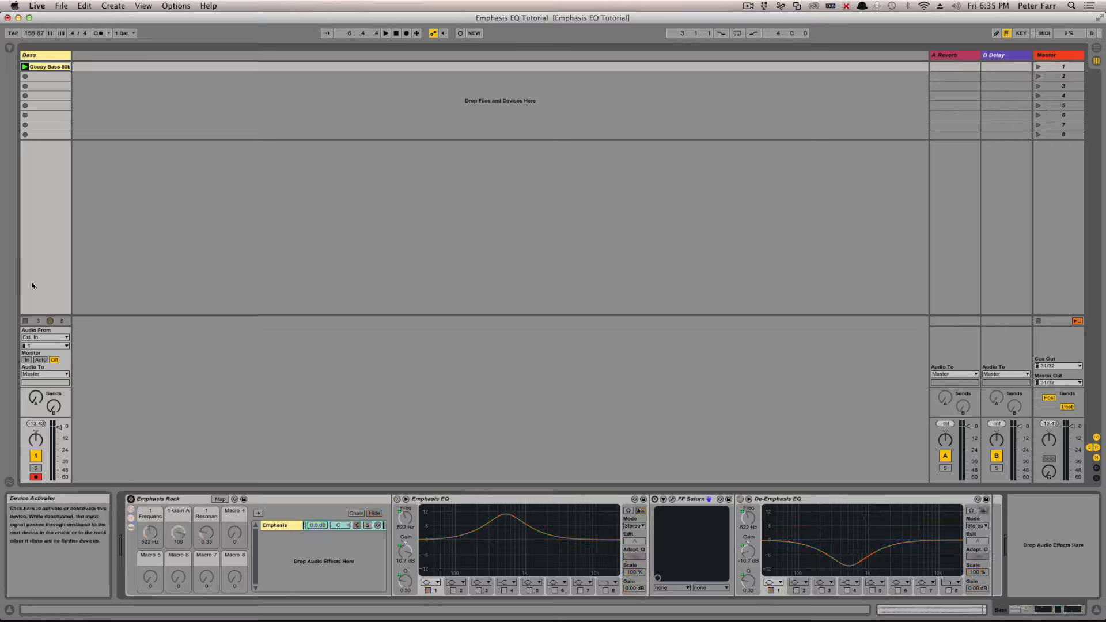
{"action": "left_click", "coordinate": [26, 67]}
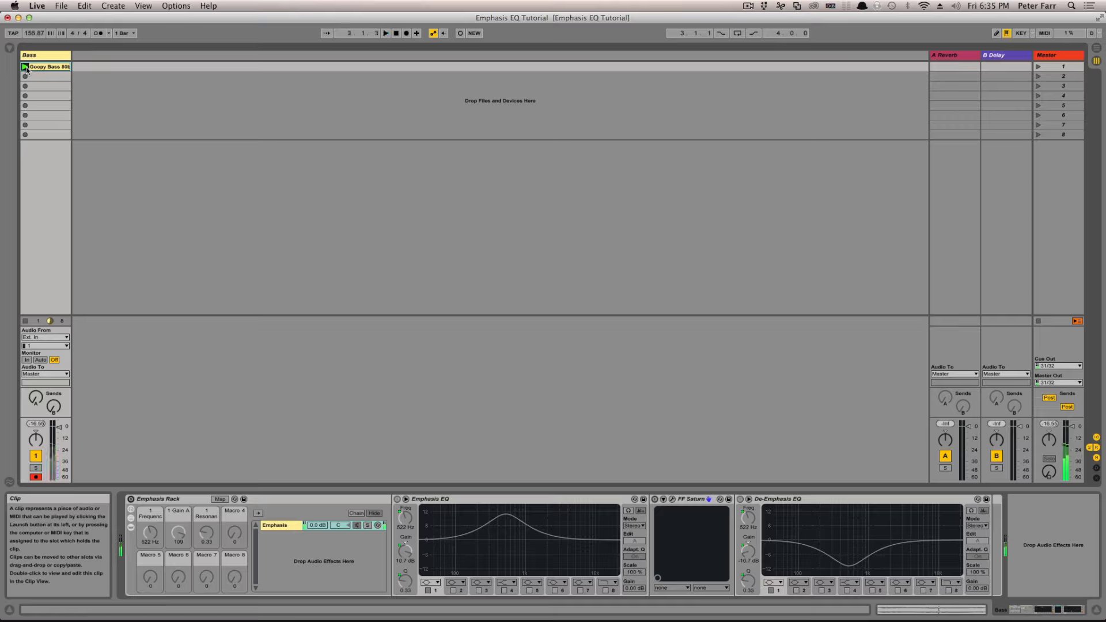
{"action": "left_click", "coordinate": [130, 500]}
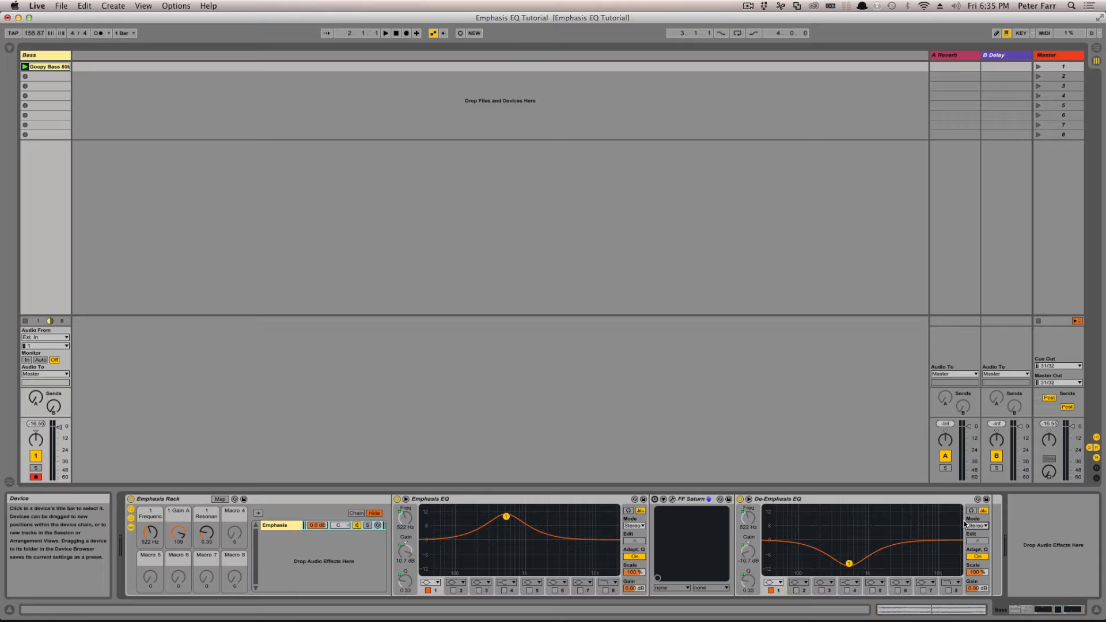
Step: Reactivate FF Saturn and lower the rack's frequency macro to about 327 Hz
{"action": "left_click", "coordinate": [656, 500]}
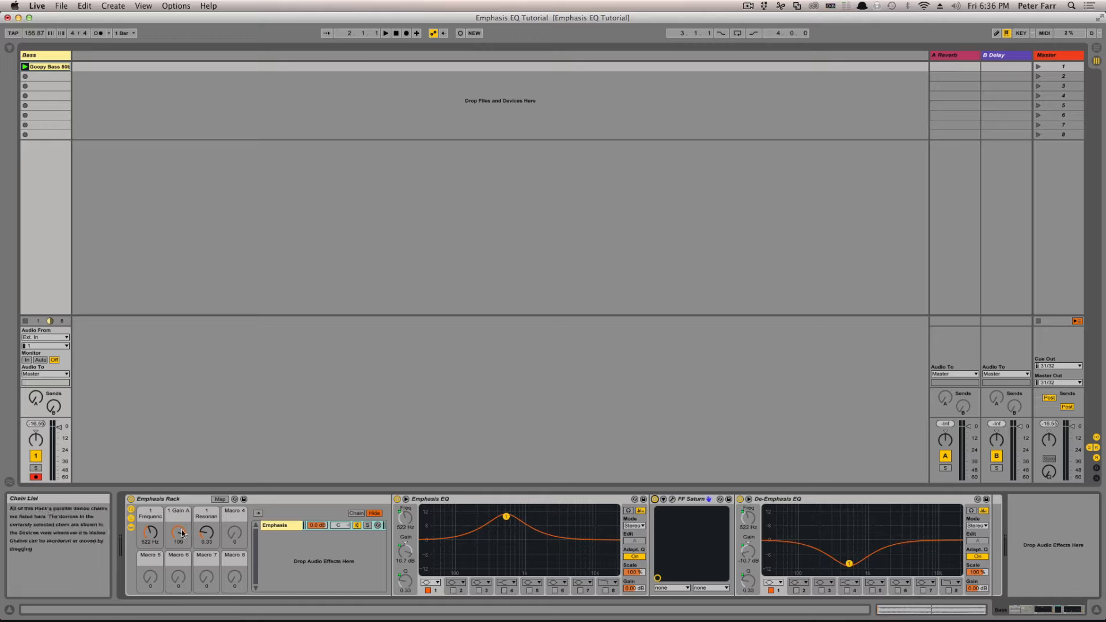
{"action": "mouse_move", "coordinate": [152, 531]}
{"action": "left_mouse_down"}
{"action": "mouse_move", "coordinate": [152, 585]}
{"action": "mouse_move", "coordinate": [152, 542]}
{"action": "left_mouse_up"}
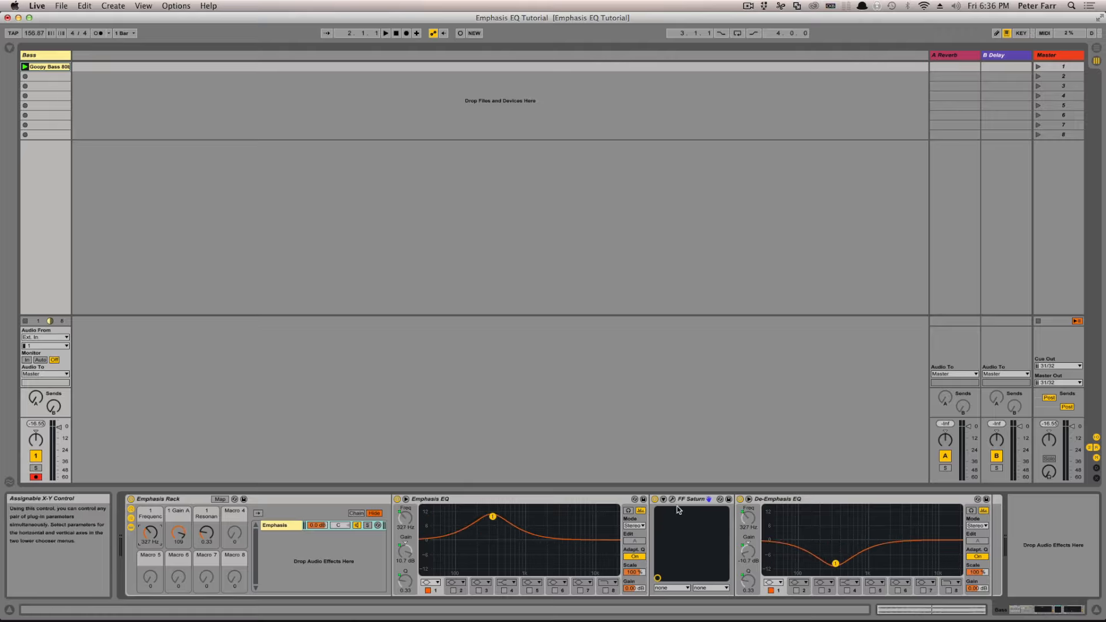
Step: Collapse the Emphasis Rack and delete it from the Bass track
{"action": "double_click", "coordinate": [270, 499]}
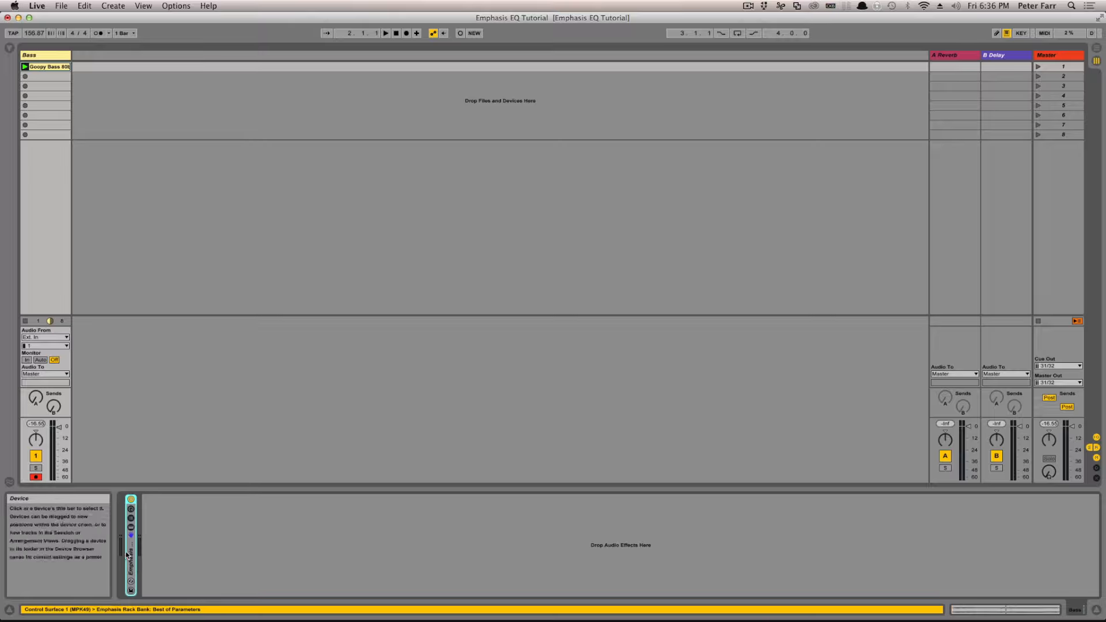
{"action": "key", "text": "Delete"}
Step: Add an empty Audio Effect Rack to the Bass track and place an EQ Eight inside it
{"action": "left_click", "coordinate": [9, 48]}
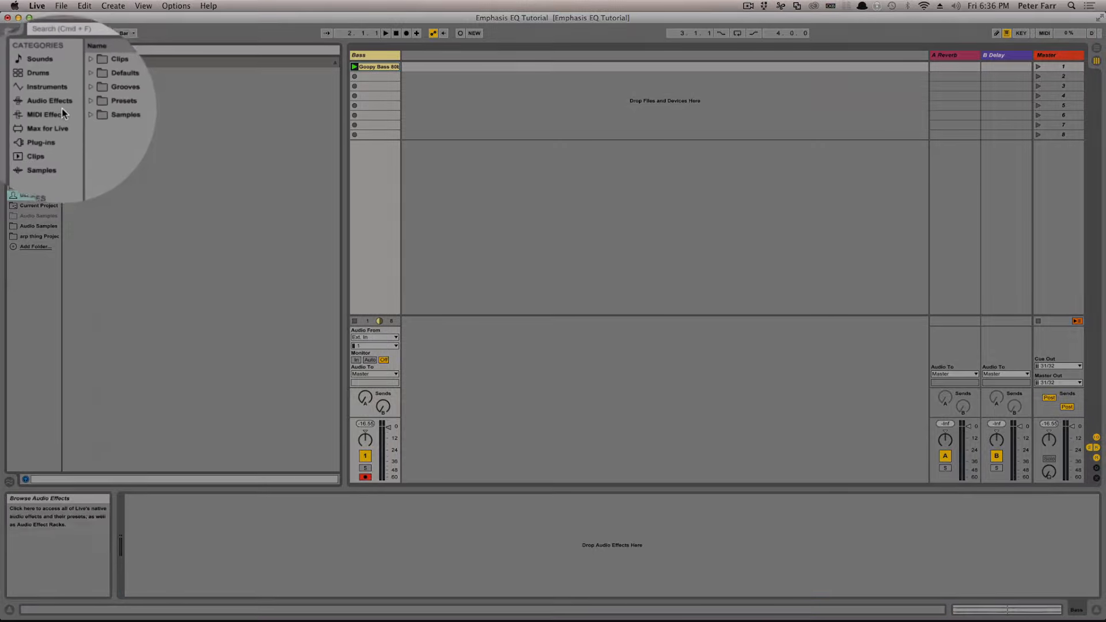
{"action": "left_click", "coordinate": [45, 107]}
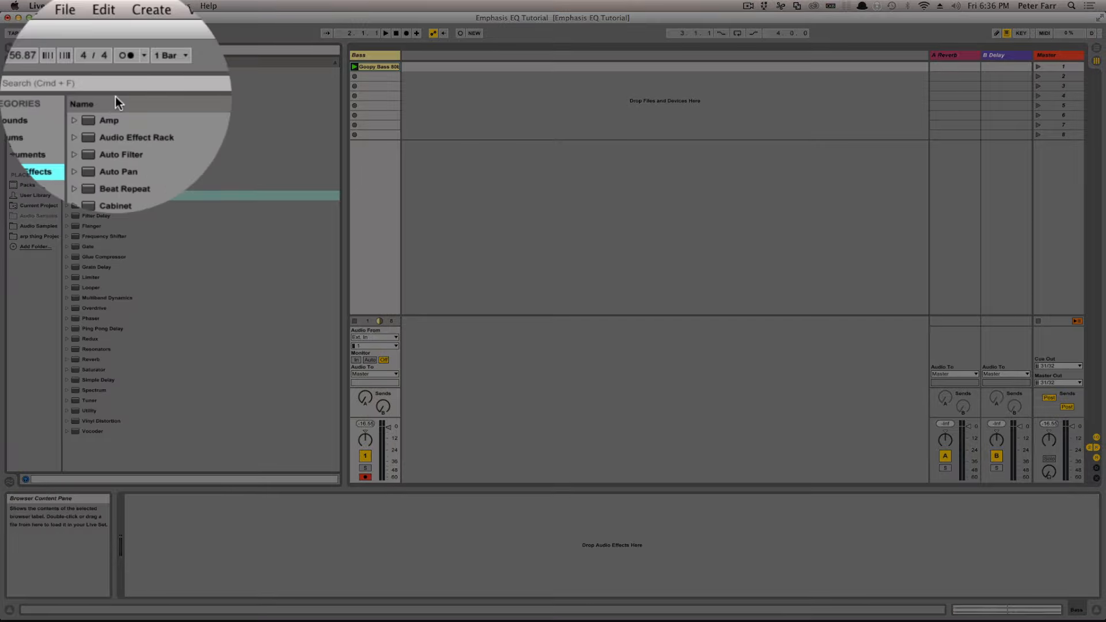
{"action": "left_click_drag", "start_coordinate": [105, 82], "coordinate": [209, 542]}
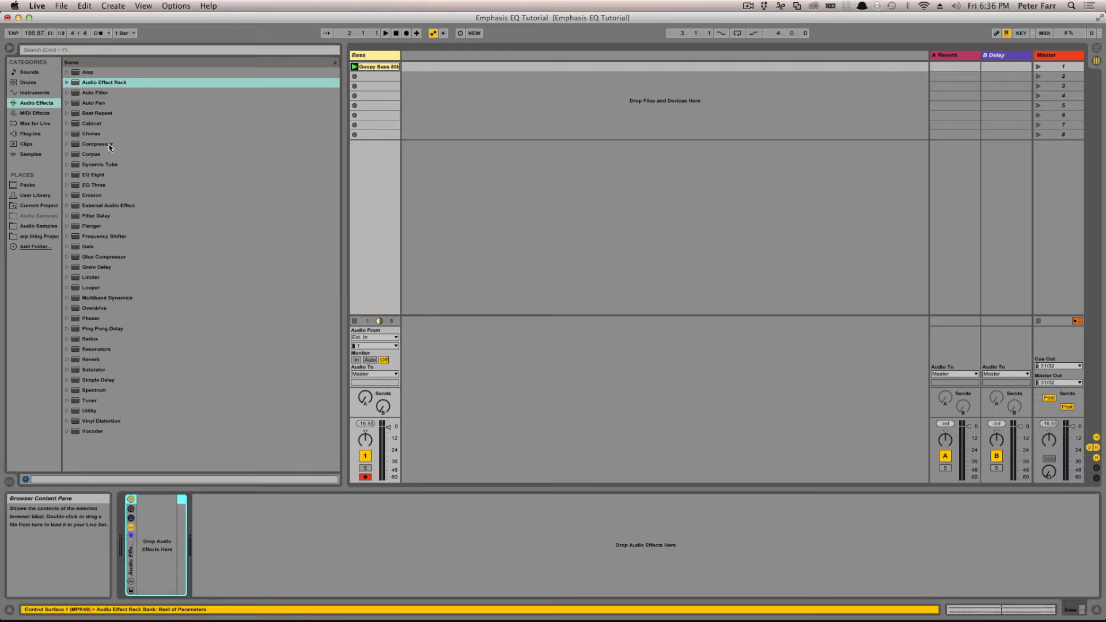
{"action": "left_click_drag", "start_coordinate": [94, 174], "coordinate": [163, 544]}
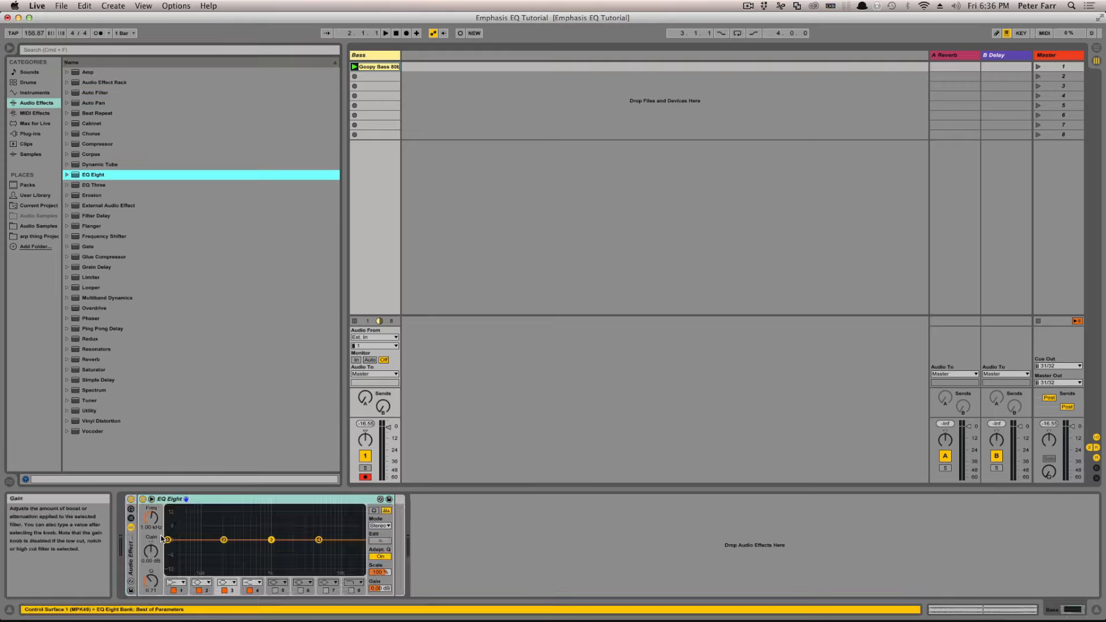
Step: Show the rack's chain list and rename the chain EQ
{"action": "left_click", "coordinate": [131, 520]}
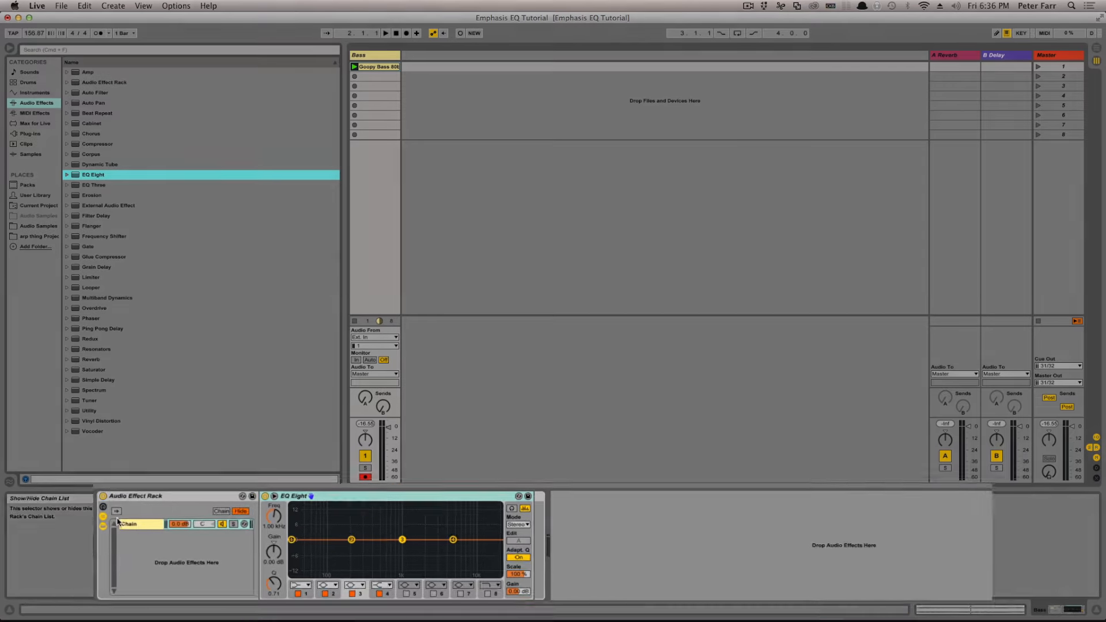
{"action": "type", "text": "EQ"}
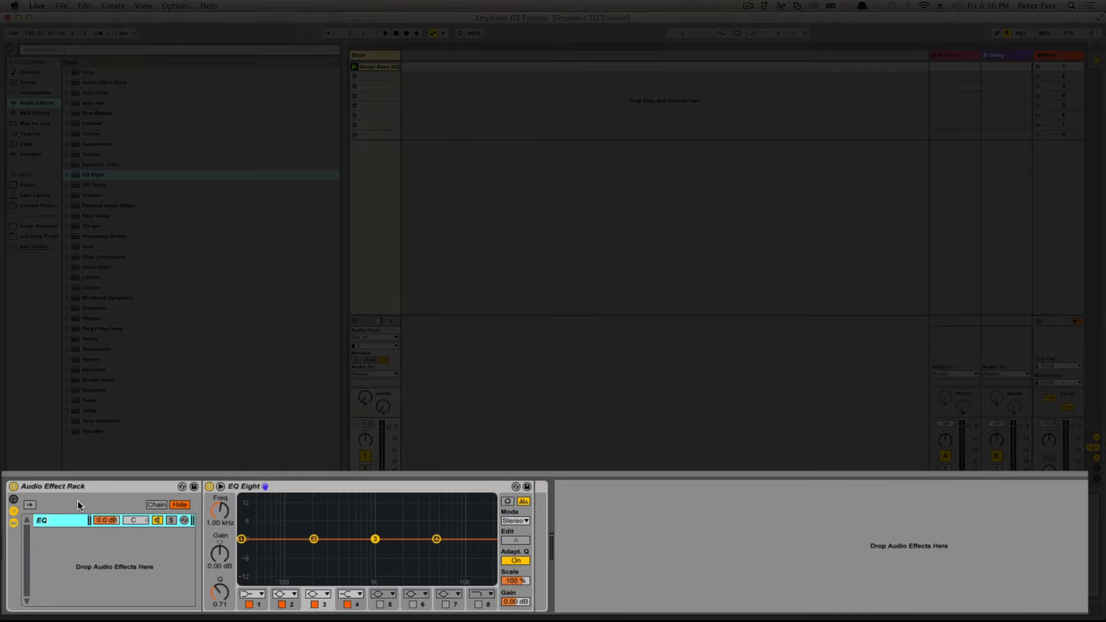
{"action": "key", "text": "Return"}
Step: Duplicate the EQ Eight inside the rack and show the rack's macro controls
{"action": "left_click", "coordinate": [358, 488]}
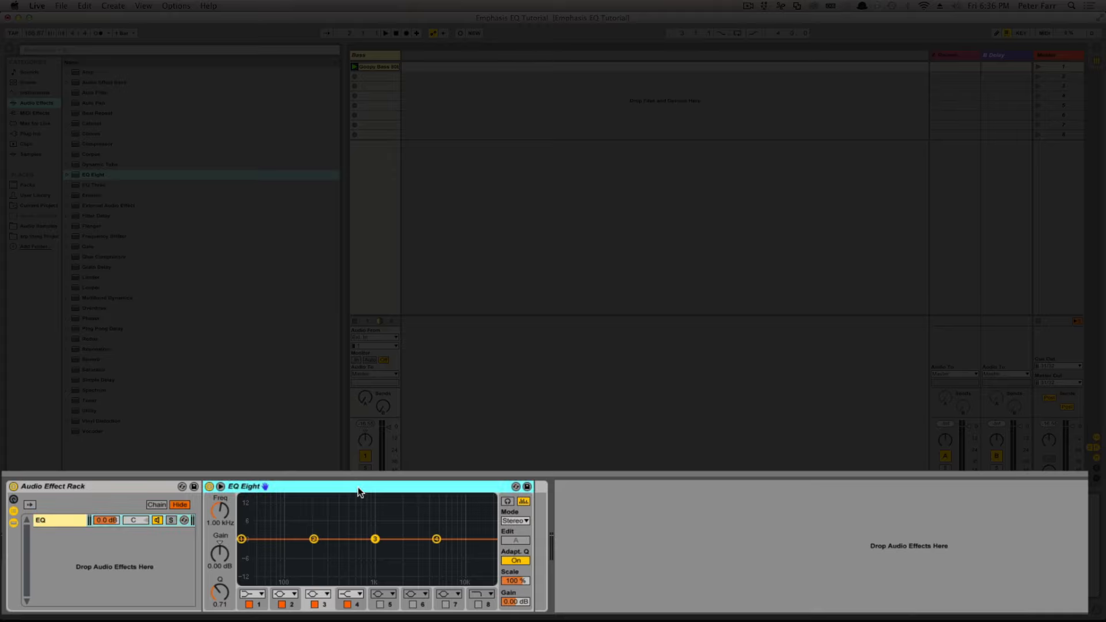
{"action": "key", "text": "super+d"}
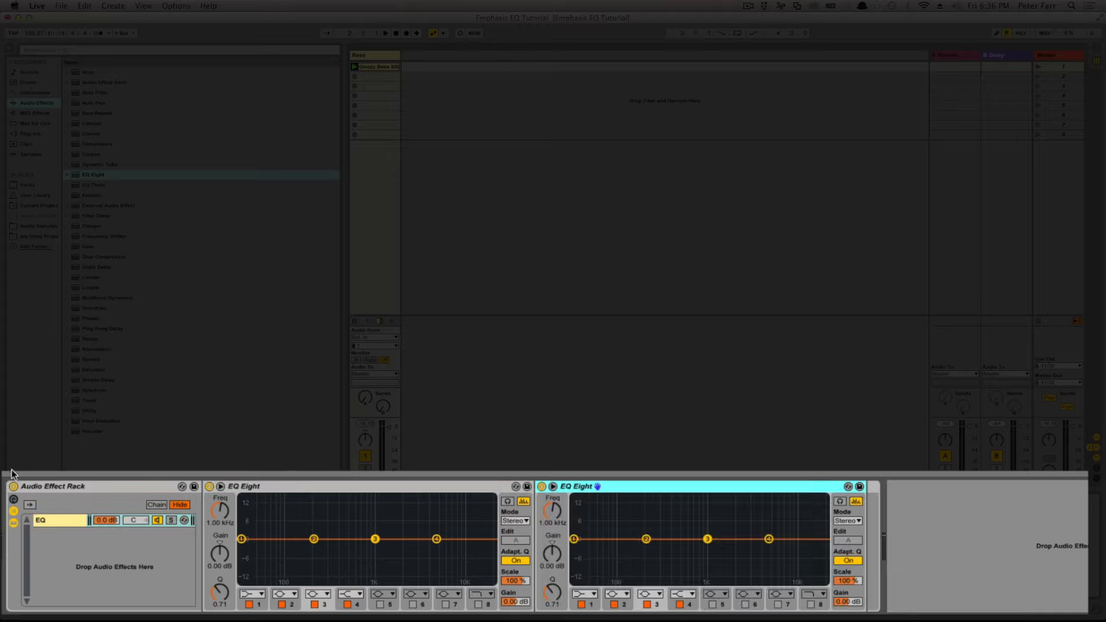
{"action": "left_click", "coordinate": [13, 499]}
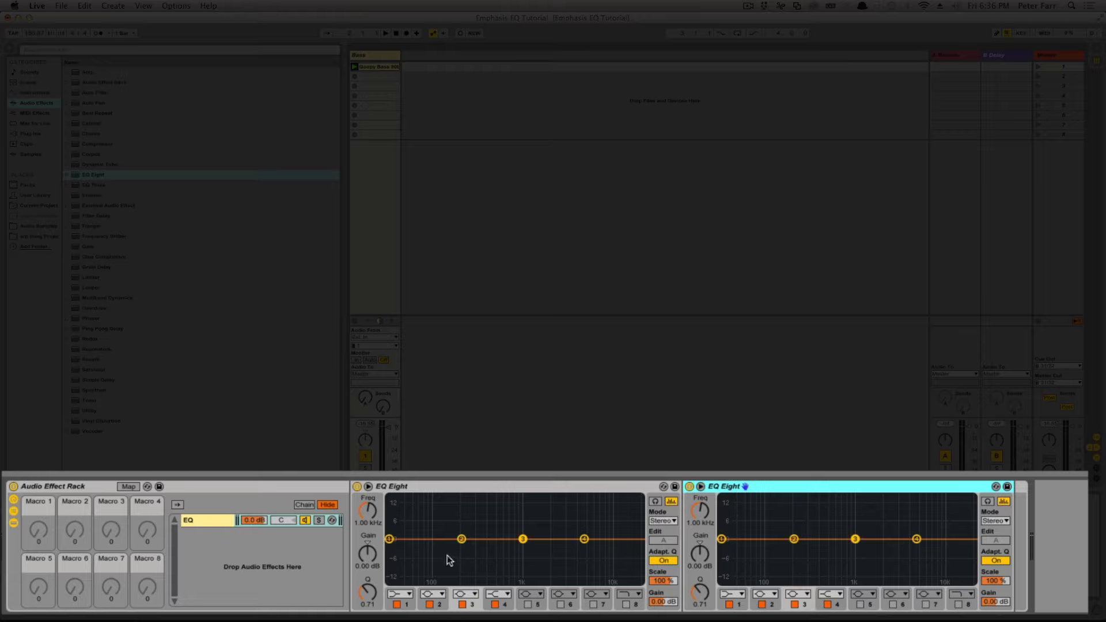
Step: Turn off filter bands 2, 3 and 4 in both EQ Eight devices, leaving only band 1 on
{"action": "left_click", "coordinate": [429, 604]}
{"action": "left_click", "coordinate": [462, 604]}
{"action": "left_click", "coordinate": [495, 605]}
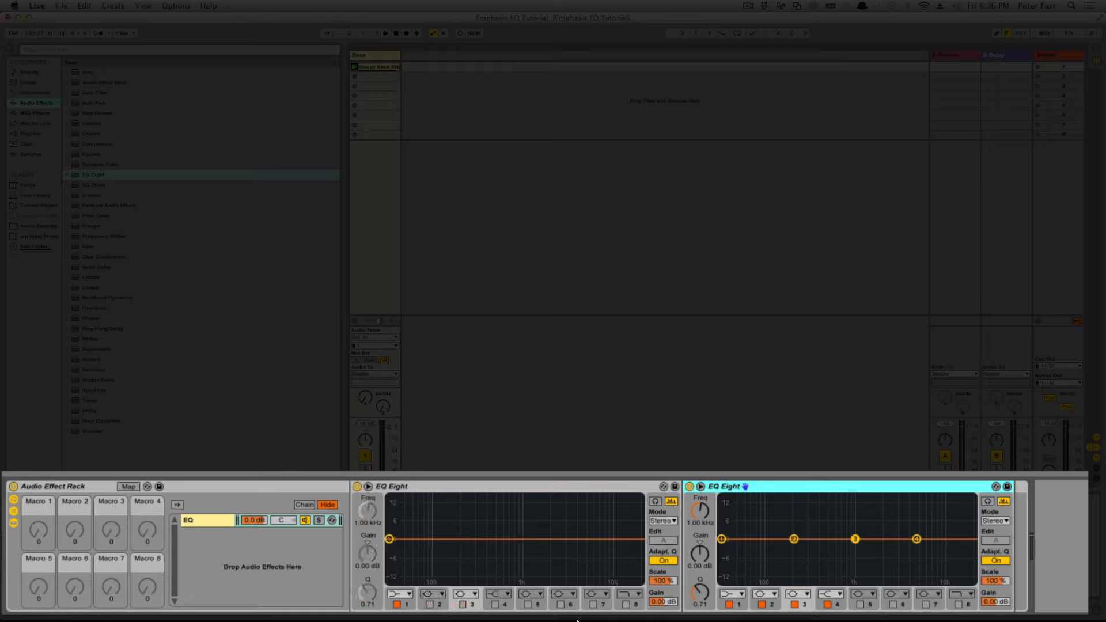
{"action": "left_click", "coordinate": [762, 604]}
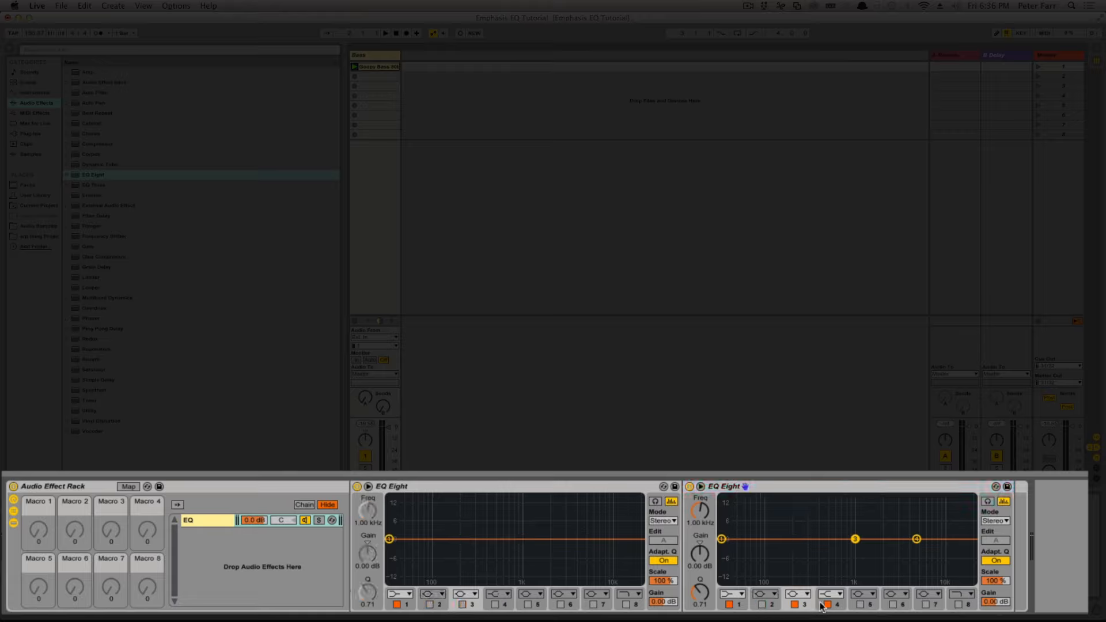
{"action": "left_click", "coordinate": [827, 604]}
{"action": "left_click", "coordinate": [795, 605]}
Step: Set the filter type of band 1 to the bell curve in both EQ Eight devices
{"action": "left_click", "coordinate": [735, 594]}
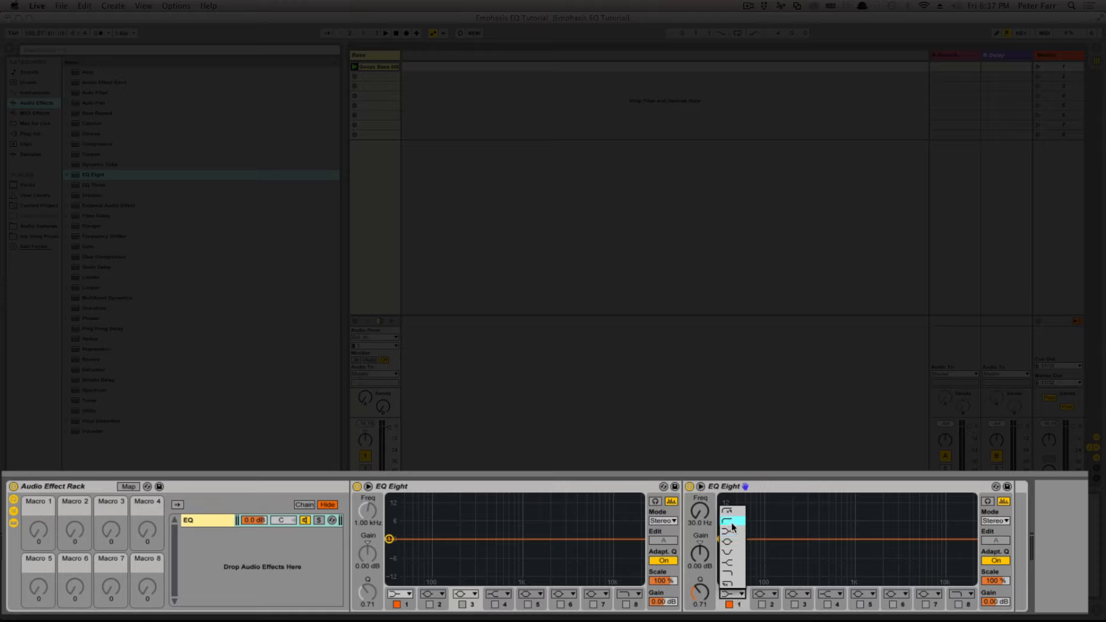
{"action": "left_click", "coordinate": [728, 542]}
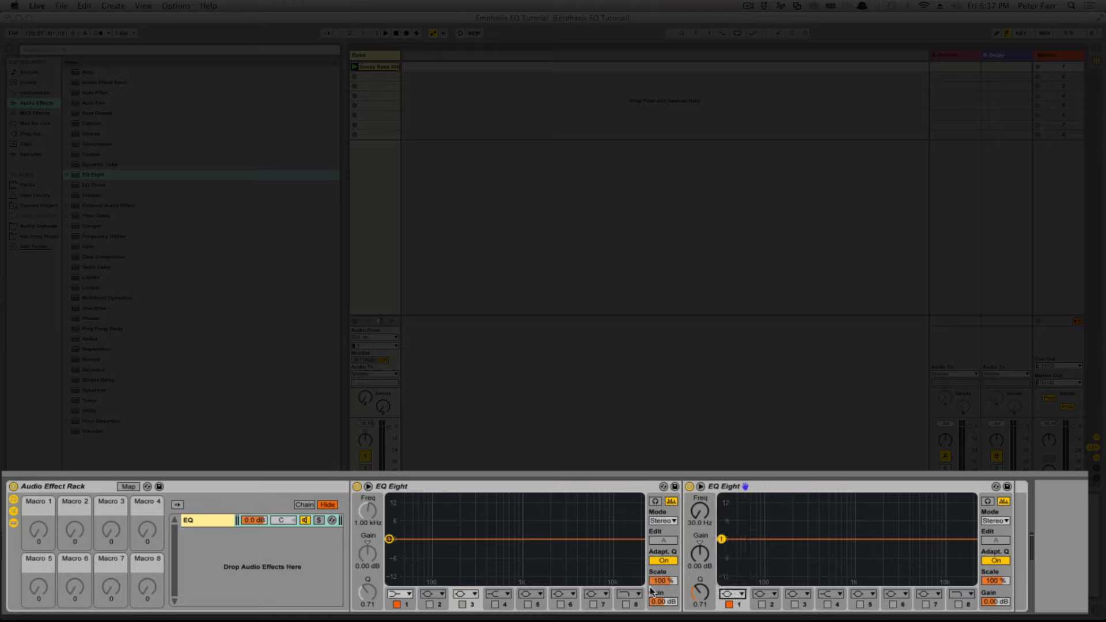
{"action": "left_click", "coordinate": [400, 594]}
{"action": "left_click", "coordinate": [398, 543]}
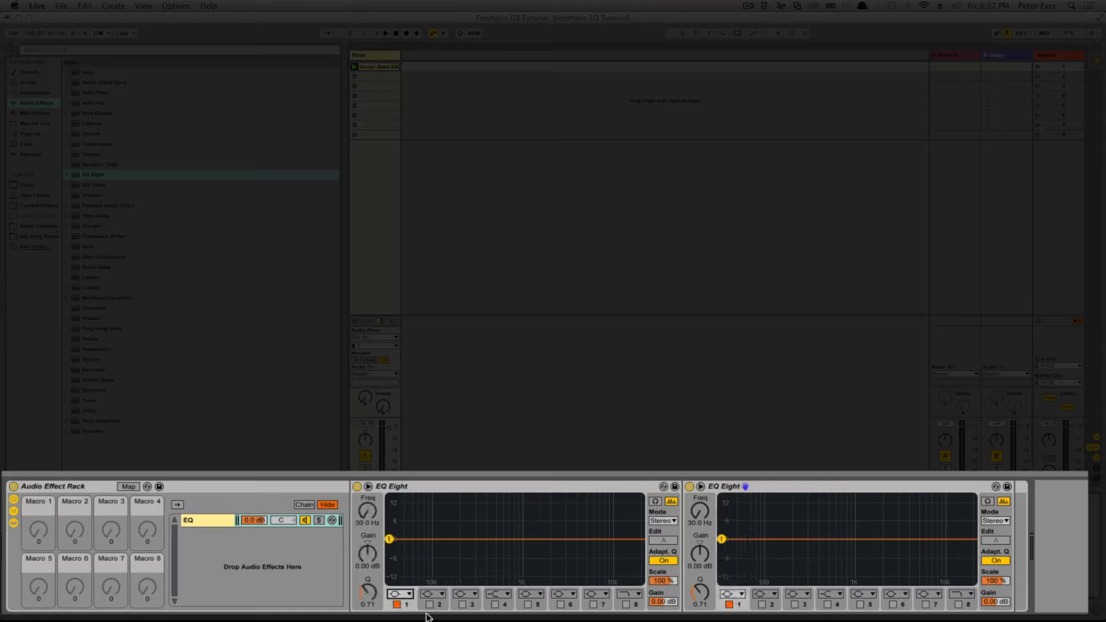
Step: Enter macro mapping and assign the band 1 frequency of both EQ Eight devices to Macro 1
{"action": "left_click", "coordinate": [128, 487]}
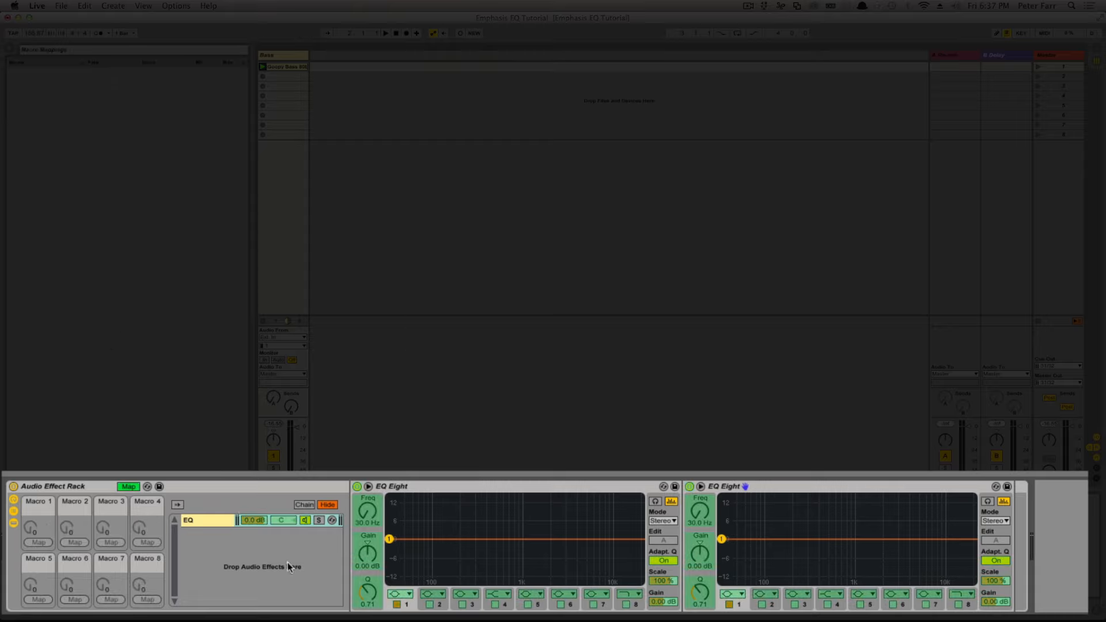
{"action": "left_click", "coordinate": [369, 511]}
{"action": "left_click", "coordinate": [38, 542]}
{"action": "left_click", "coordinate": [694, 513]}
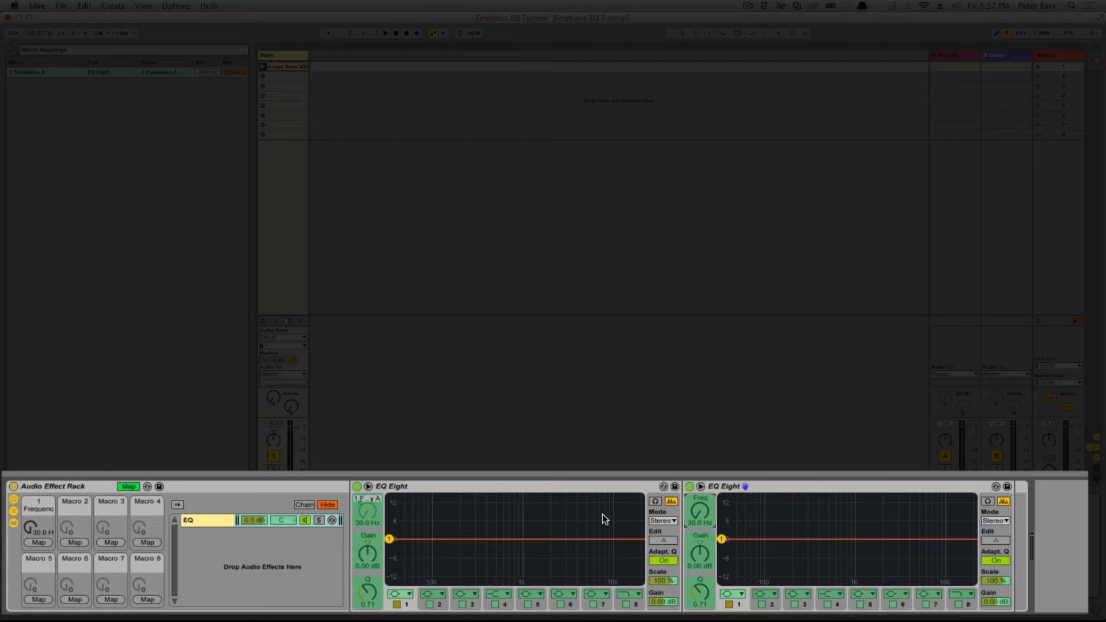
{"action": "left_click", "coordinate": [41, 543]}
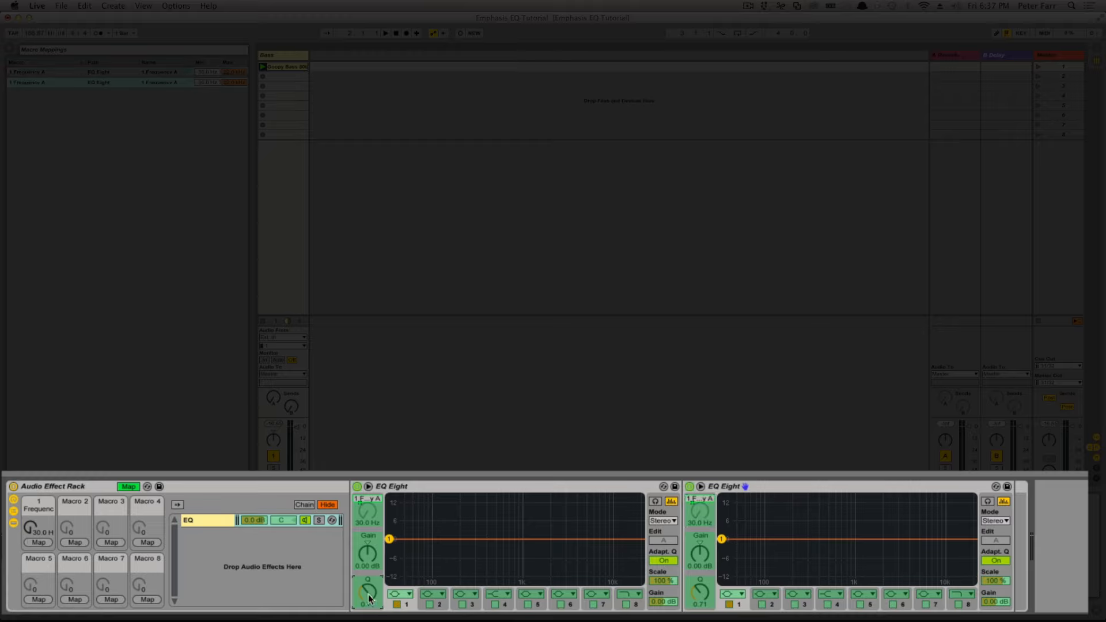
Step: Map the band 1 Q of both EQ Eight devices to Macro 2
{"action": "left_click", "coordinate": [75, 543]}
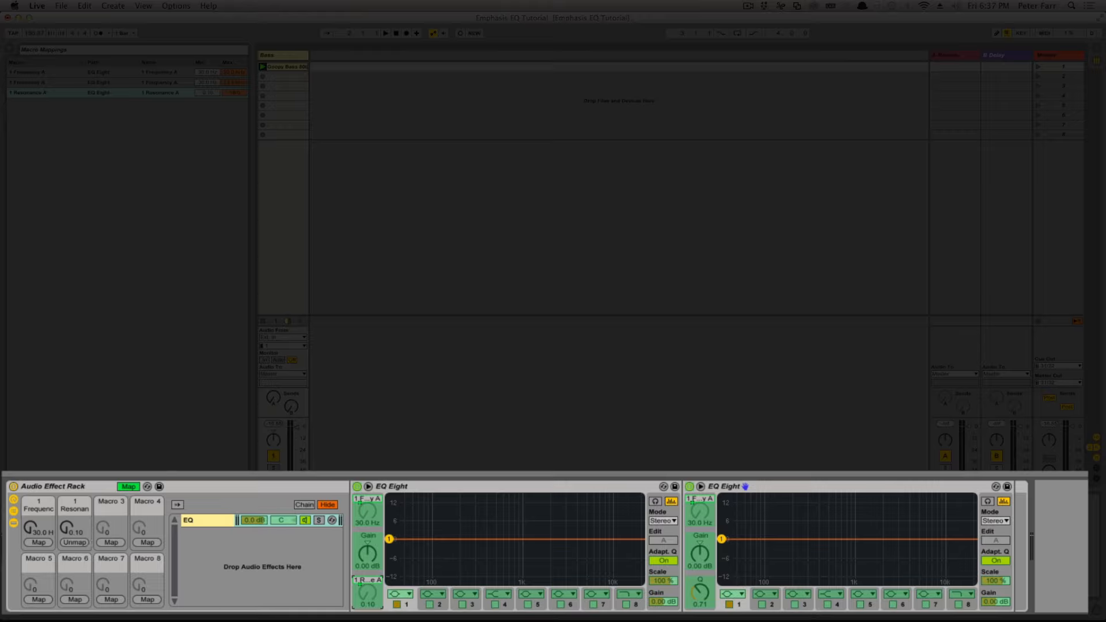
{"action": "left_click", "coordinate": [705, 596]}
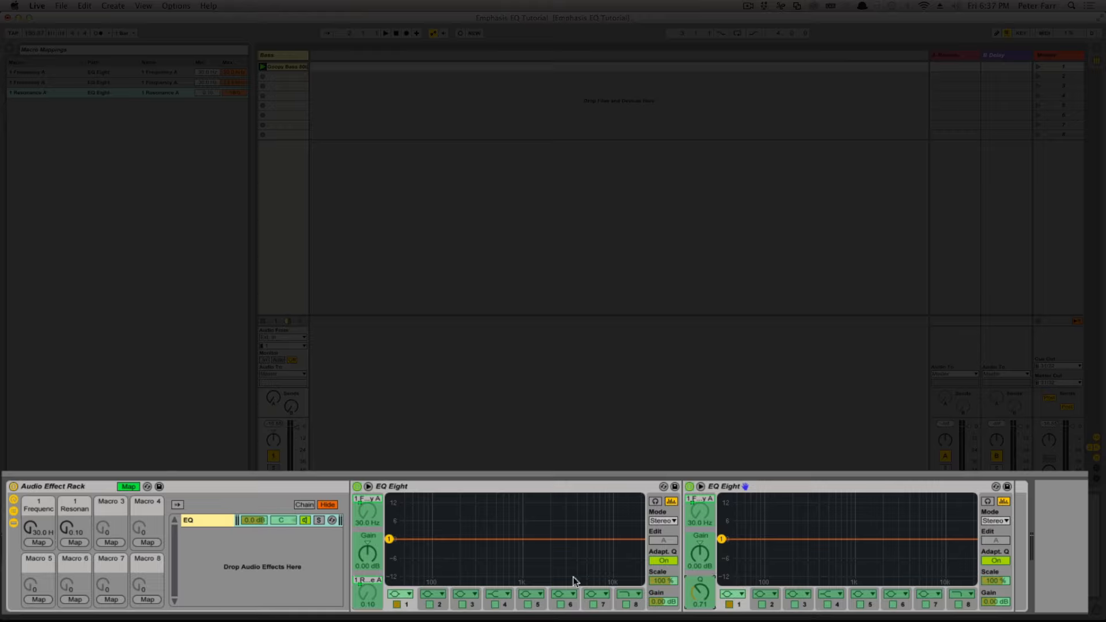
{"action": "left_click", "coordinate": [75, 542]}
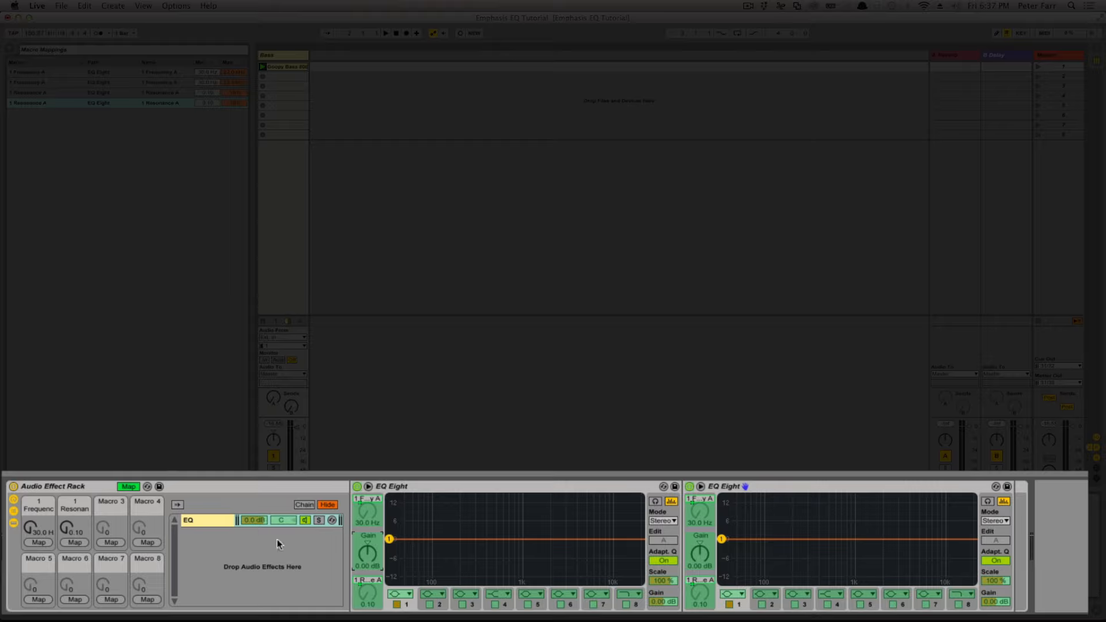
Step: Map the band 1 gain of both EQ Eight devices to Macro 3
{"action": "left_click", "coordinate": [108, 544]}
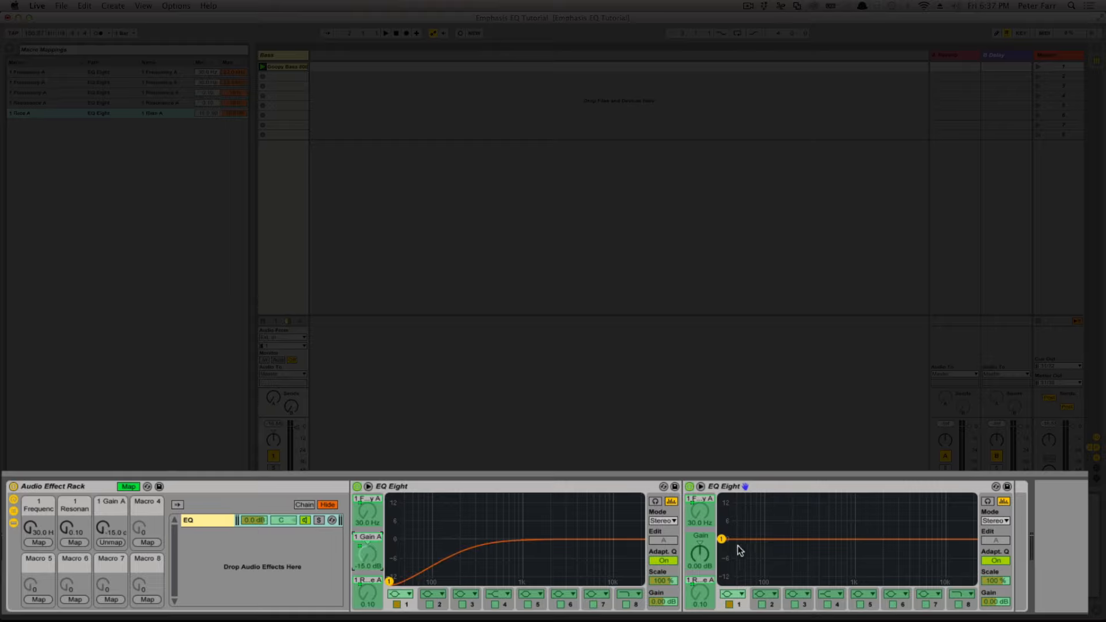
{"action": "left_click", "coordinate": [701, 555]}
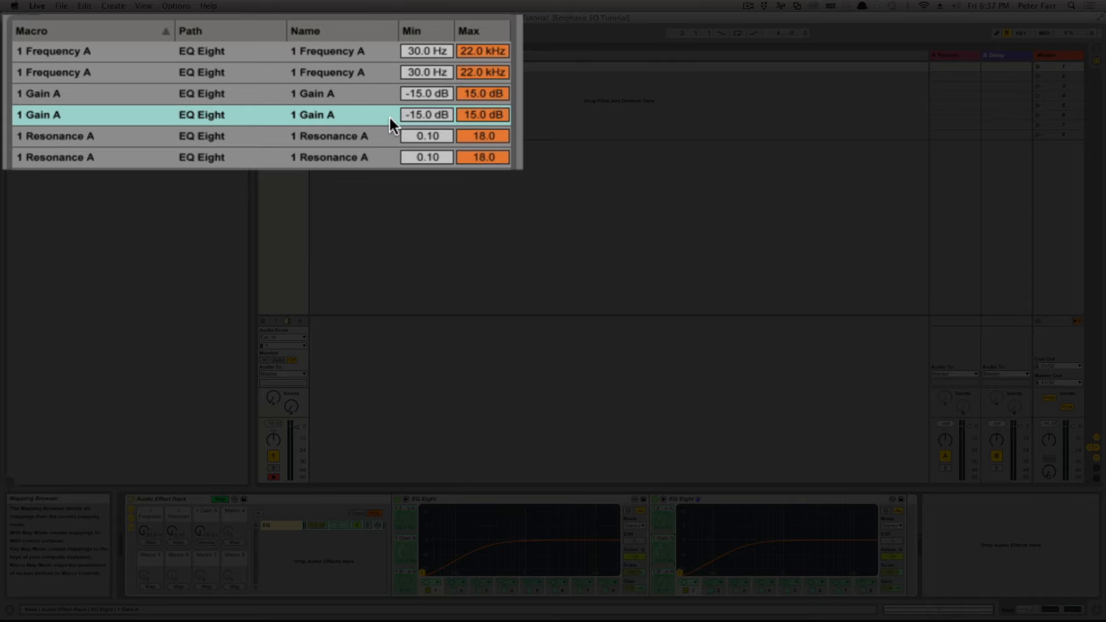
Step: Invert the second Gain A mapping by setting its minimum to 15.0 dB and maximum to -15.0 dB, and leave macro mapping
{"action": "left_click", "coordinate": [350, 92]}
{"action": "left_click", "coordinate": [334, 109]}
{"action": "left_click", "coordinate": [338, 91]}
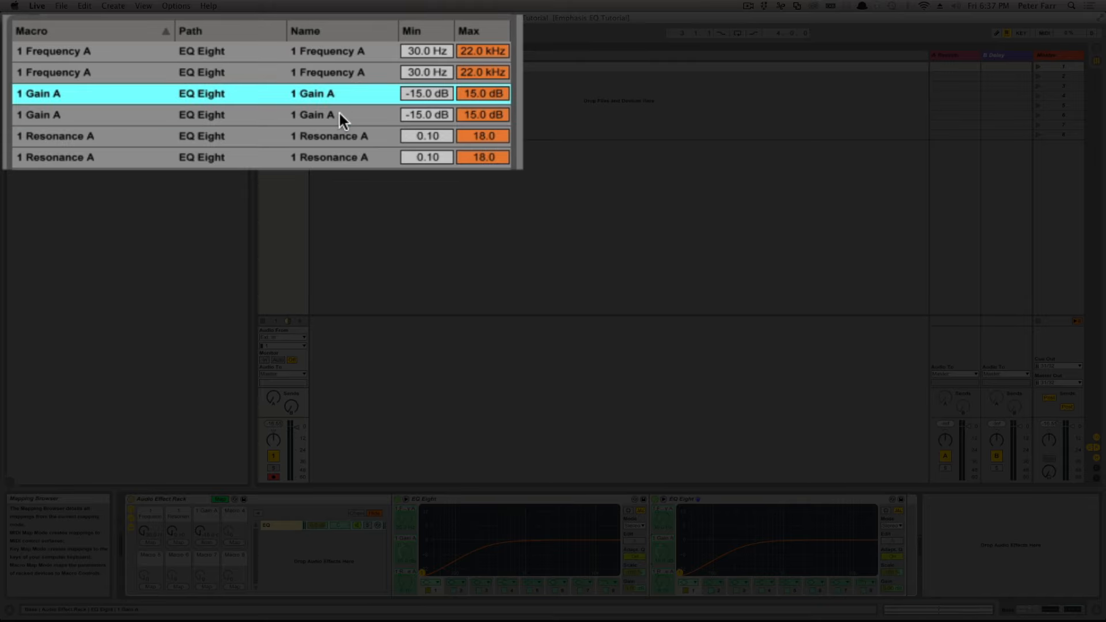
{"action": "left_click", "coordinate": [340, 114]}
{"action": "left_click", "coordinate": [340, 98]}
{"action": "left_click", "coordinate": [341, 113]}
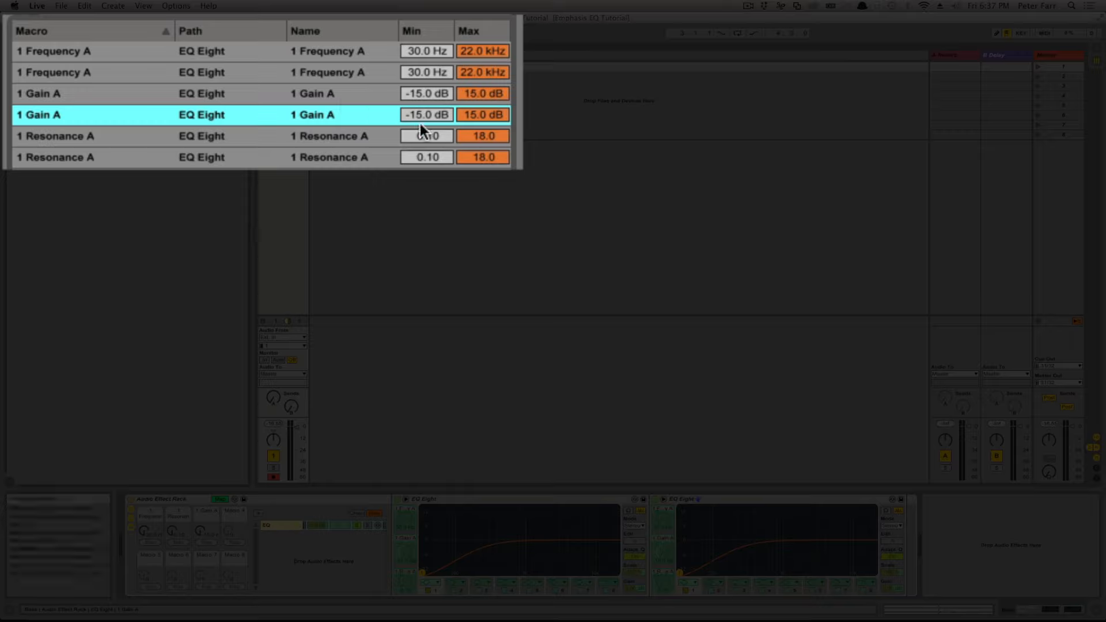
{"action": "left_click", "coordinate": [355, 113]}
{"action": "left_click_drag", "start_coordinate": [427, 114], "coordinate": [427, 57]}
{"action": "left_click_drag", "start_coordinate": [467, 117], "coordinate": [467, 172]}
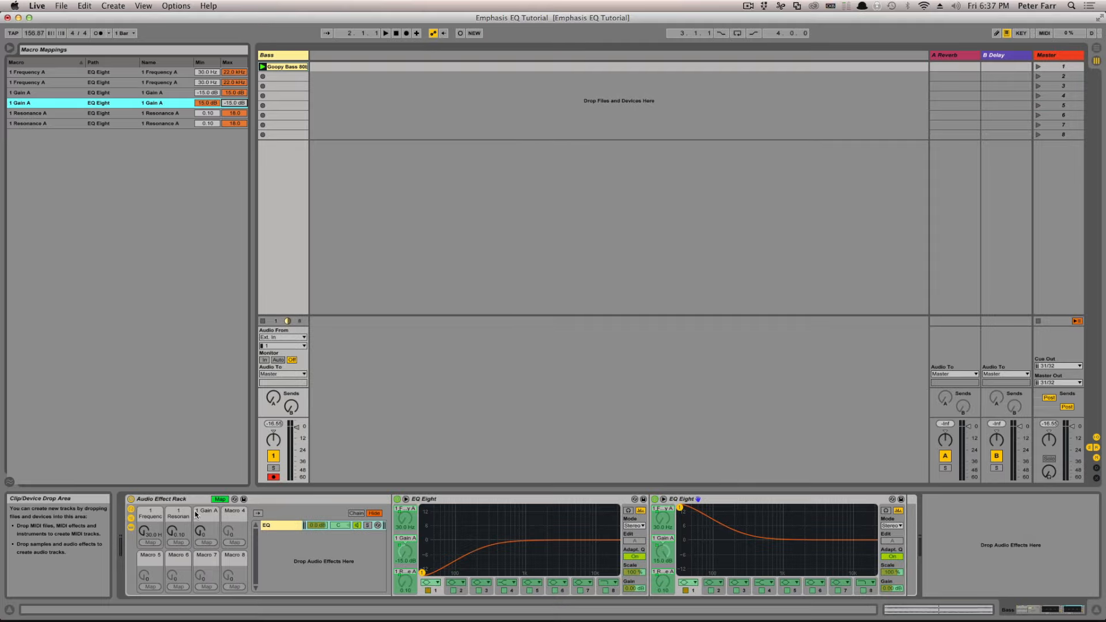
{"action": "left_click", "coordinate": [220, 499]}
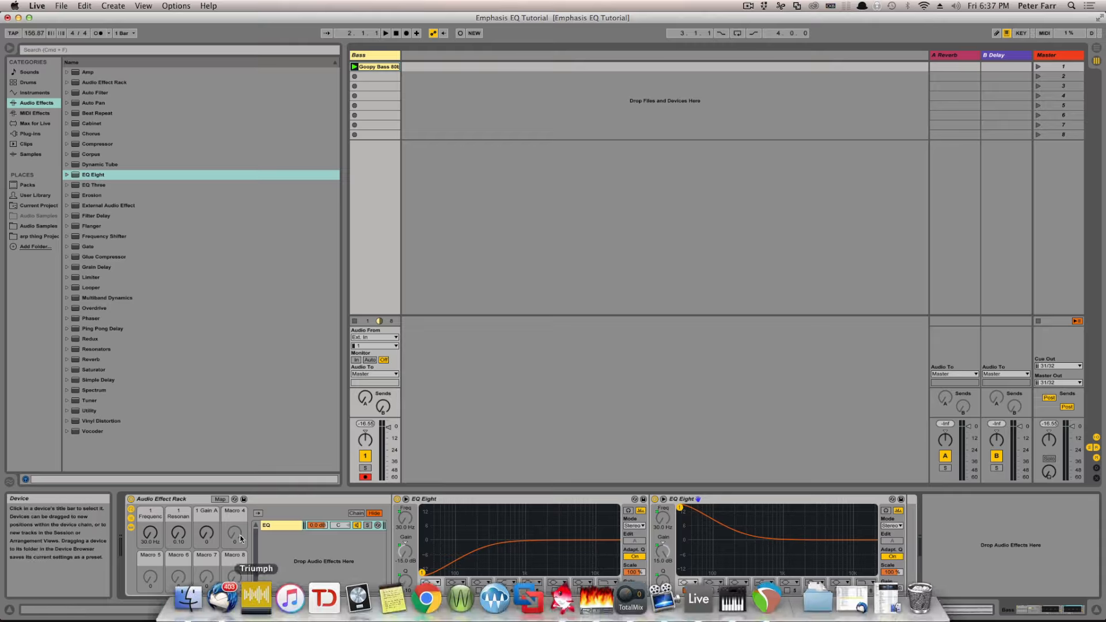
Step: Try out the gain, frequency and resonance macros, bringing them to 87, 363 Hz and 1.37 so the two EQ curves mirror each other
{"action": "left_click_drag", "start_coordinate": [206, 533], "coordinate": [206, 471]}
{"action": "left_click_drag", "start_coordinate": [150, 533], "coordinate": [178, 495]}
{"action": "left_click", "coordinate": [149, 533]}
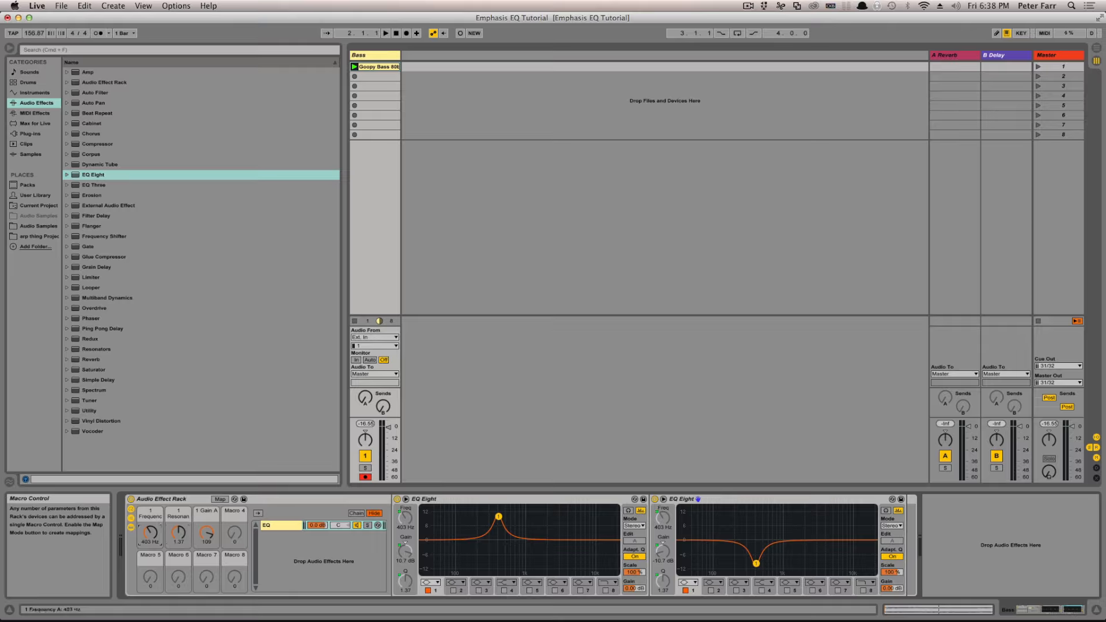
{"action": "left_click_drag", "start_coordinate": [150, 533], "coordinate": [207, 548]}
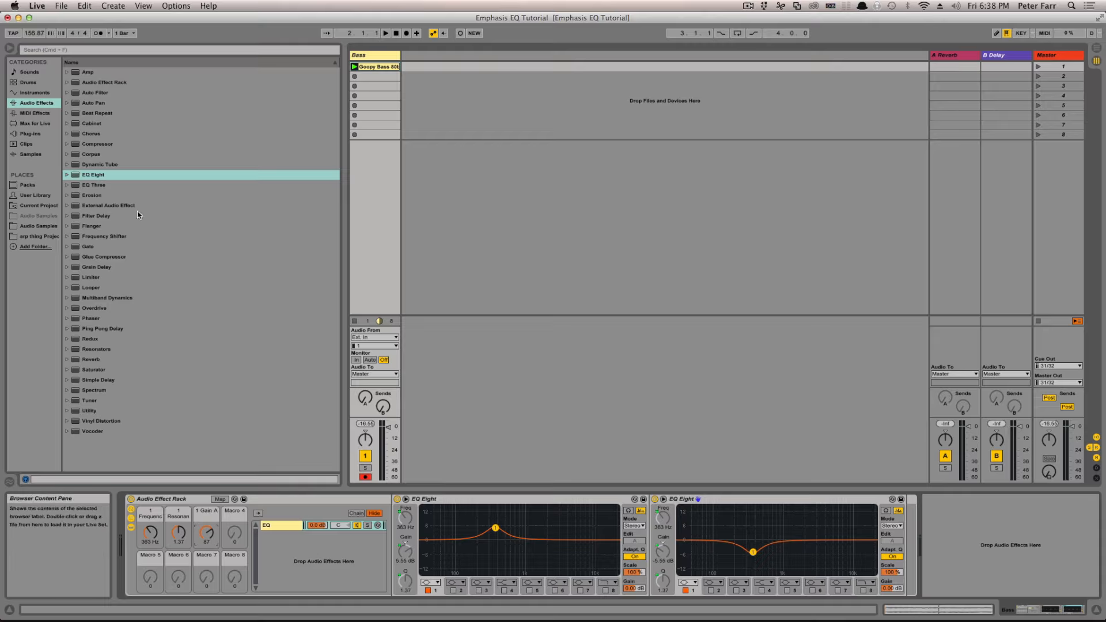
Step: Search the plug-ins for "saturator" and look through the Audio Units vendor folders
{"action": "left_click", "coordinate": [35, 131]}
{"action": "left_click", "coordinate": [41, 51]}
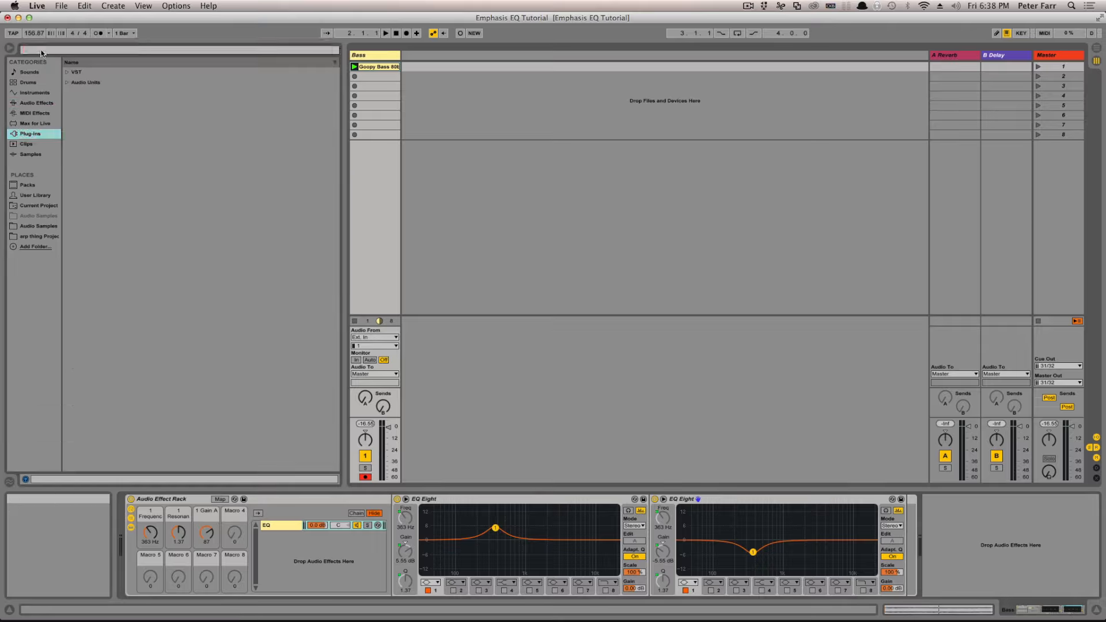
{"action": "type", "text": "sat"}
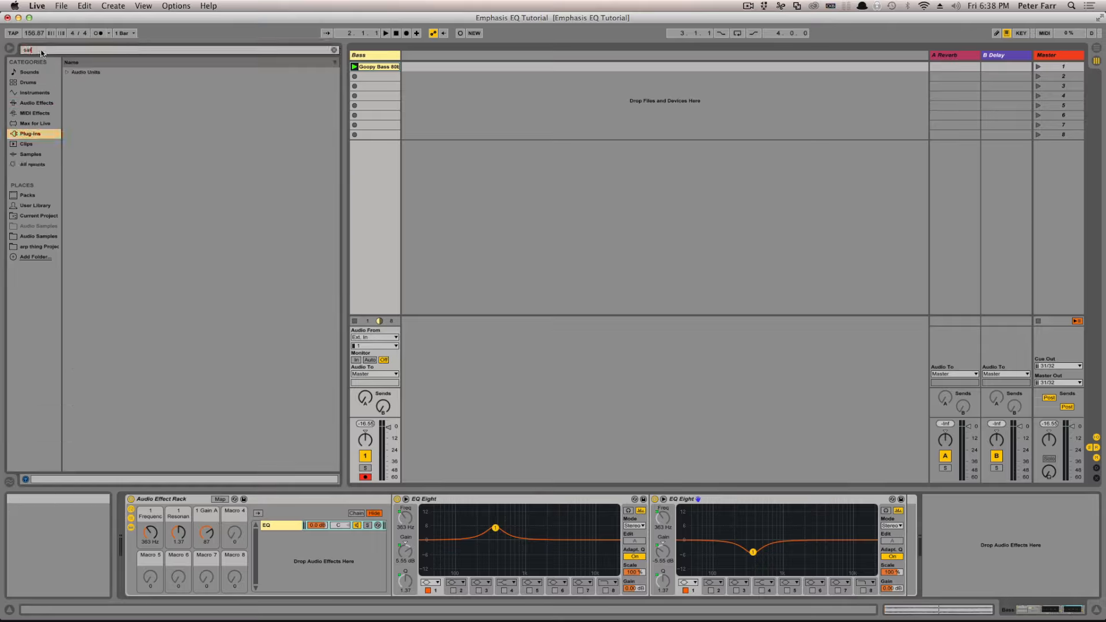
{"action": "type", "text": "uratur"}
{"action": "left_click", "coordinate": [67, 73]}
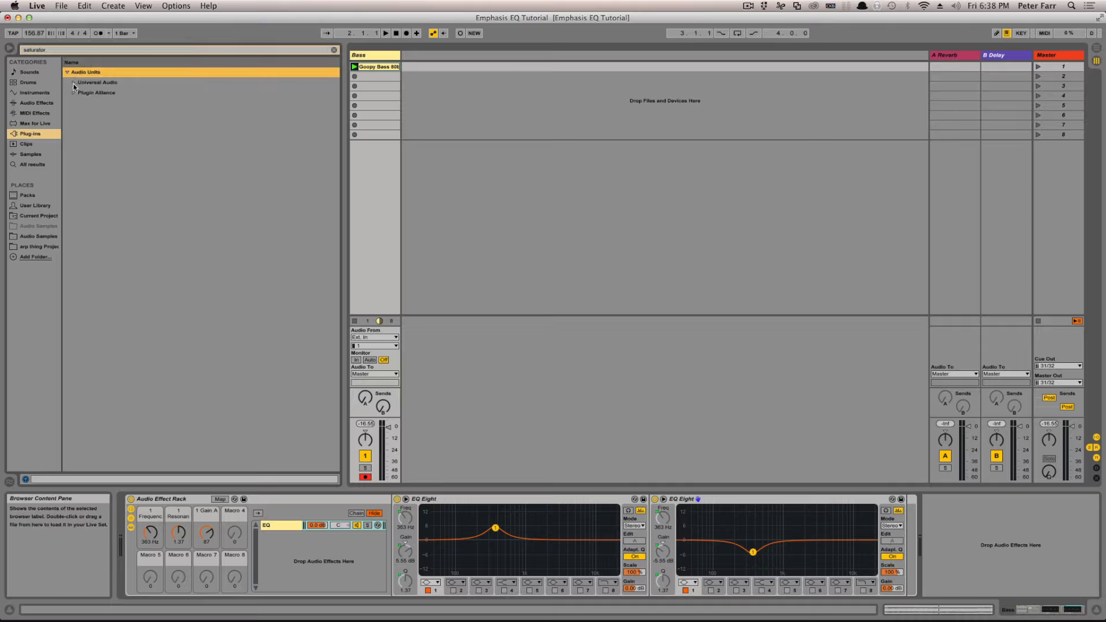
{"action": "left_click", "coordinate": [73, 84]}
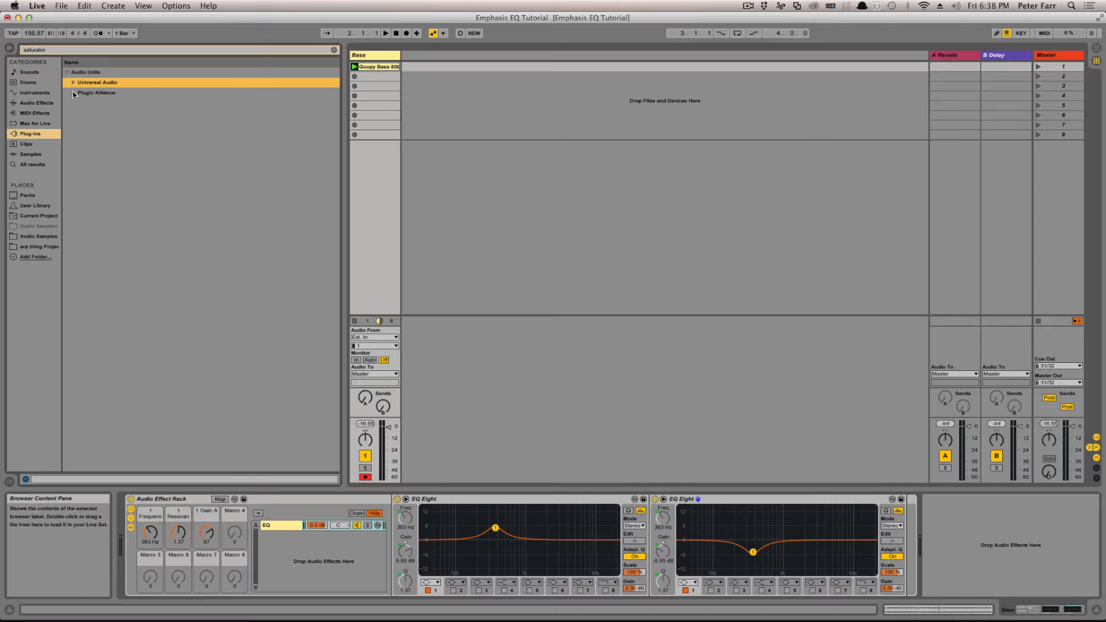
Step: Find the FabFilter plug-in with the search "saturn", insert FF Saturn between the two EQ Eight devices and raise its drive
{"action": "left_click_drag", "start_coordinate": [48, 51], "coordinate": [37, 44]}
{"action": "type", "text": "sat"}
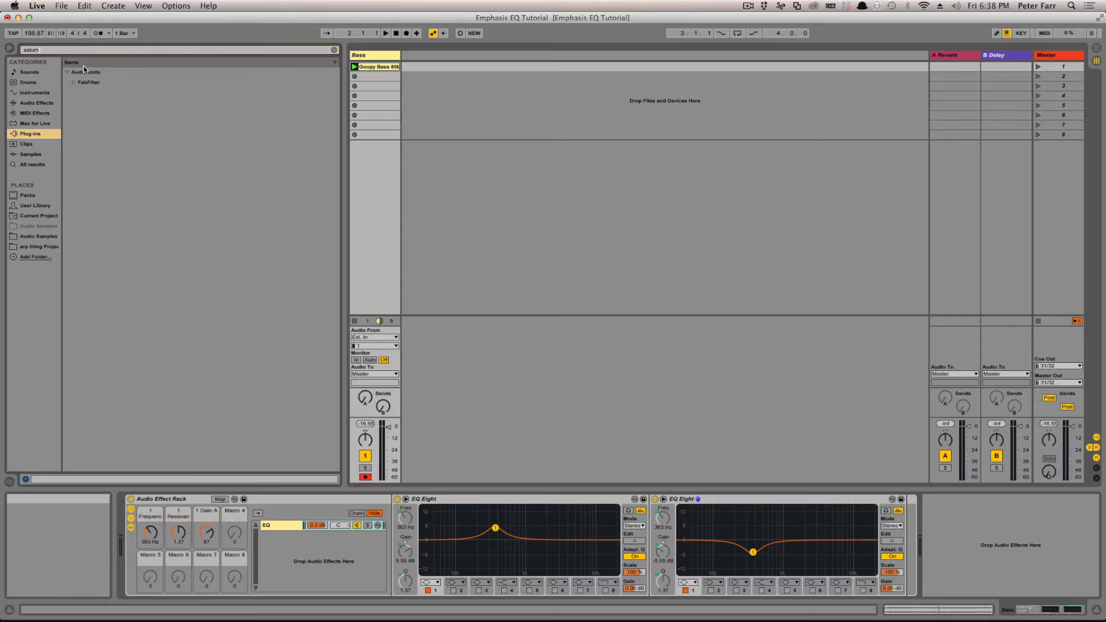
{"action": "left_click", "coordinate": [74, 84]}
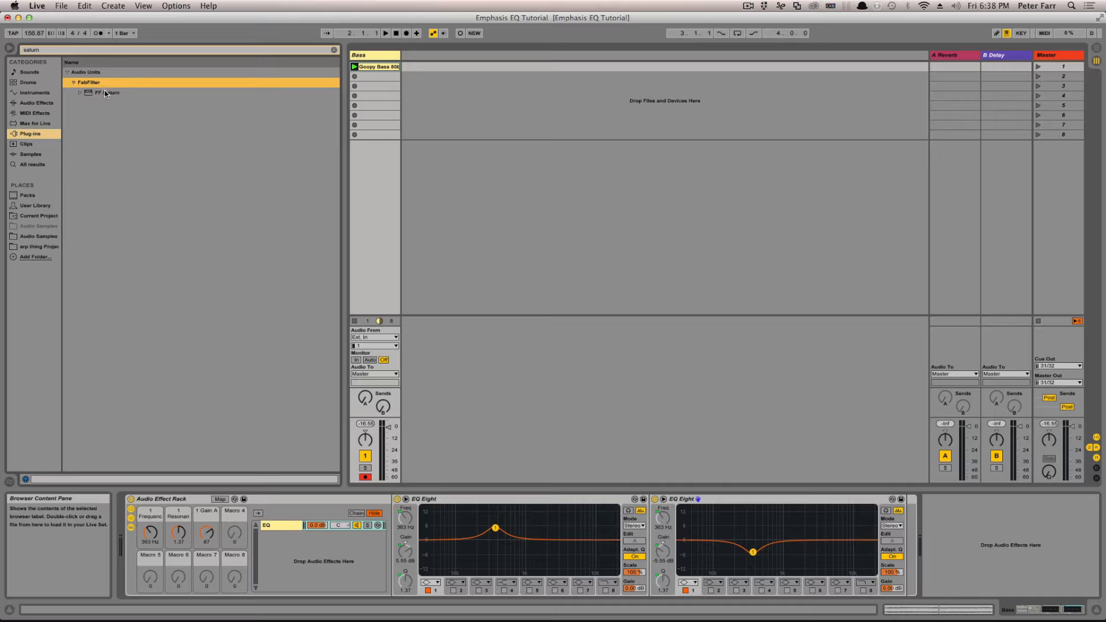
{"action": "mouse_move", "coordinate": [106, 92]}
{"action": "left_mouse_down"}
{"action": "mouse_move", "coordinate": [107, 124]}
{"action": "mouse_move", "coordinate": [235, 349]}
{"action": "mouse_move", "coordinate": [634, 570]}
{"action": "mouse_move", "coordinate": [656, 568]}
{"action": "left_mouse_up"}
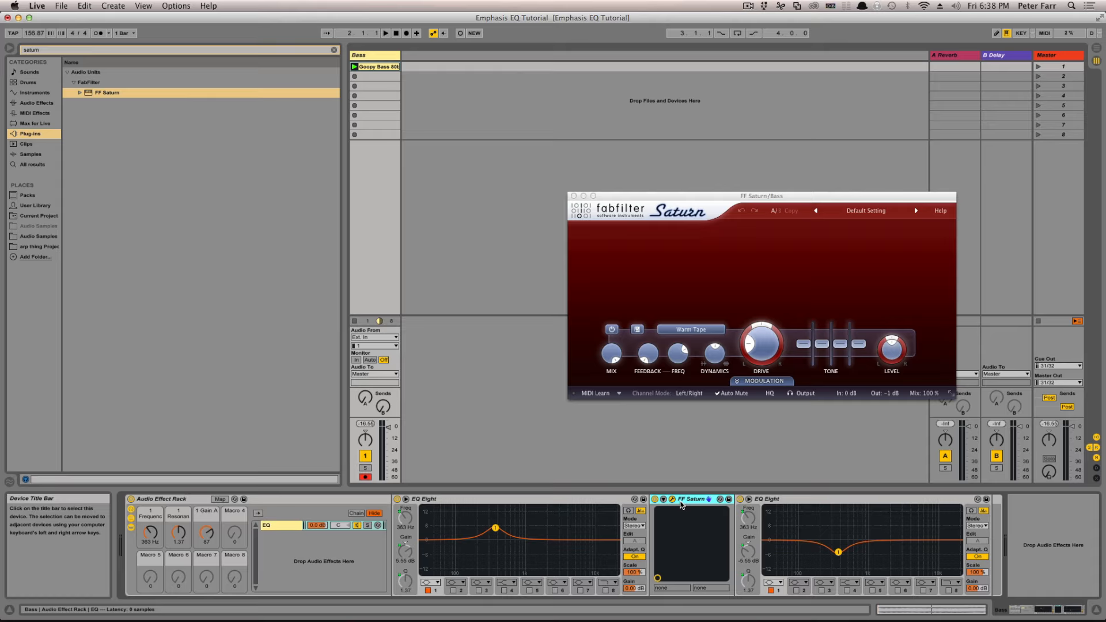
{"action": "left_click_drag", "start_coordinate": [766, 350], "coordinate": [783, 221]}
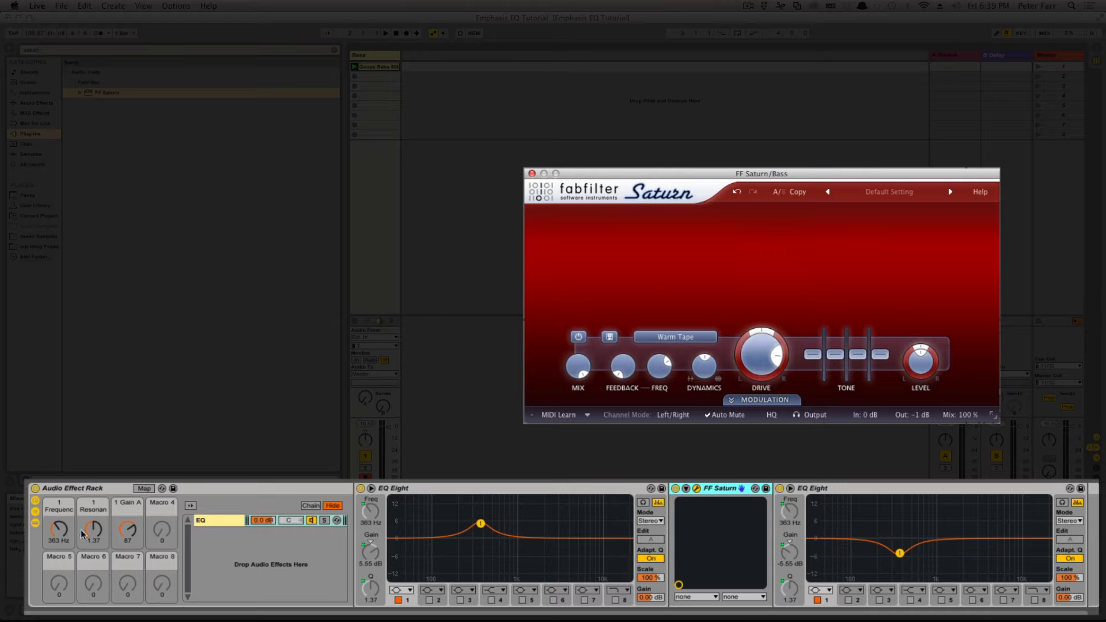
Step: Set the rack's frequency macro to 345 Hz, the resonance macro to 0.42 and the gain macro to 118
{"action": "left_click_drag", "start_coordinate": [91, 539], "coordinate": [58, 541]}
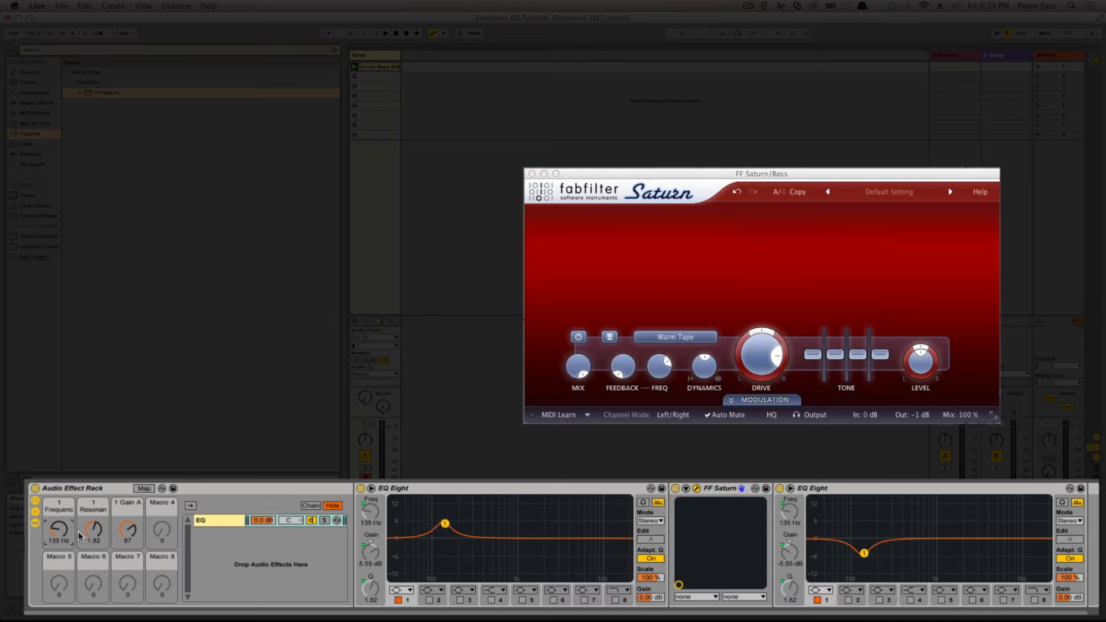
{"action": "left_click_drag", "start_coordinate": [126, 537], "coordinate": [60, 511]}
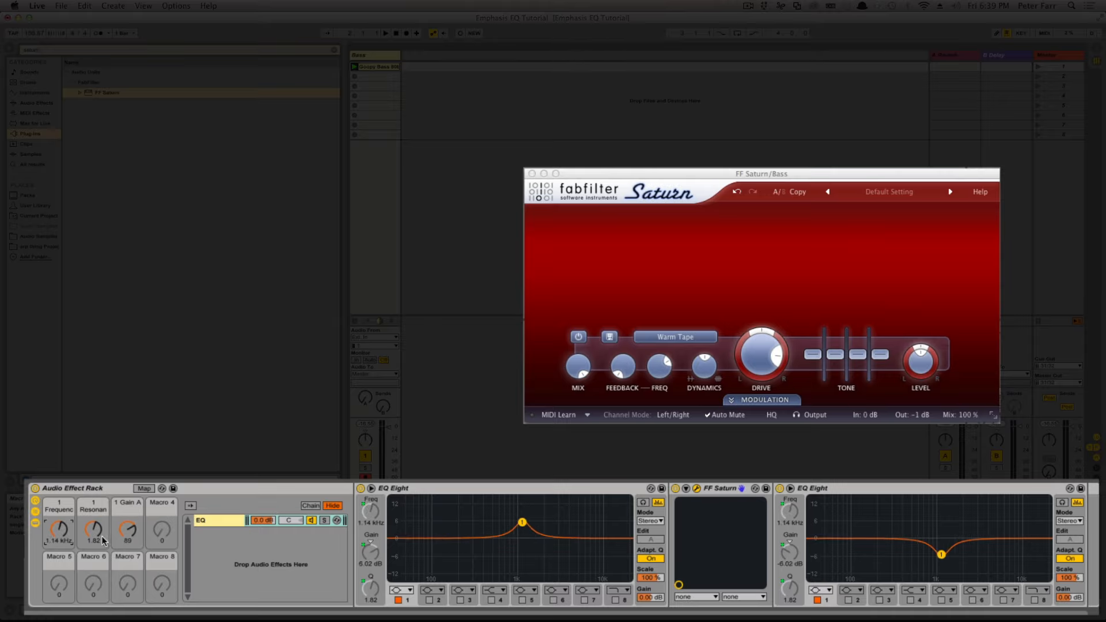
{"action": "left_click_drag", "start_coordinate": [127, 533], "coordinate": [58, 537]}
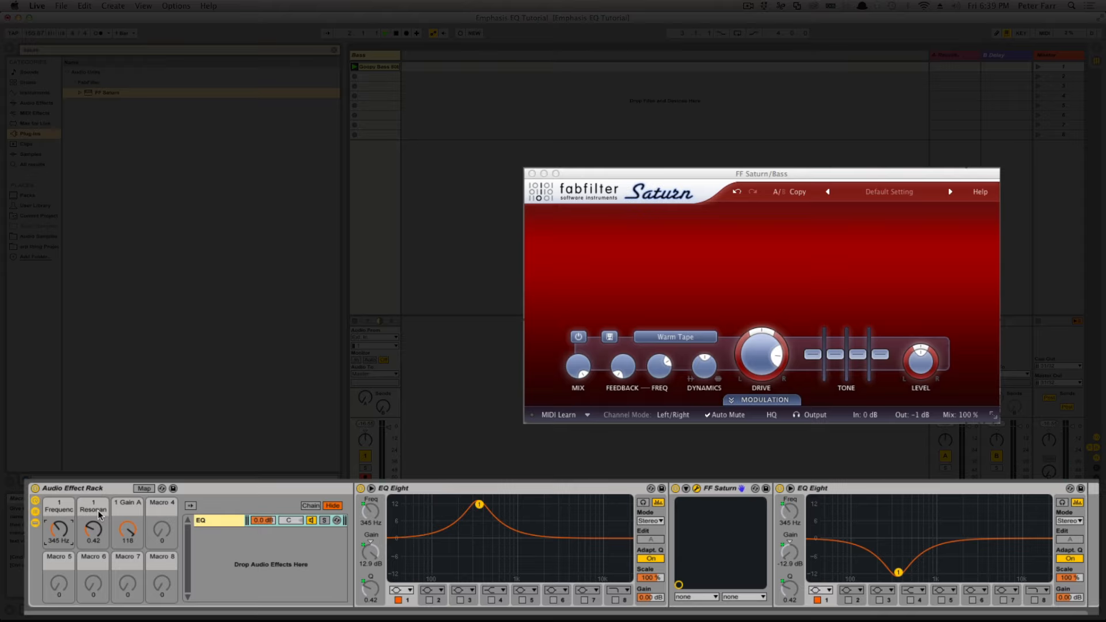
{"action": "mouse_move", "coordinate": [58, 530]}
{"action": "left_mouse_down"}
{"action": "mouse_move", "coordinate": [59, 551]}
{"action": "mouse_move", "coordinate": [59, 510]}
{"action": "mouse_move", "coordinate": [58, 538]}
{"action": "left_mouse_up"}
Step: Raise Saturn's drive to 100 %, change its distortion style to Broken Tube and close the plug-in window
{"action": "left_click_drag", "start_coordinate": [761, 355], "coordinate": [760, 283]}
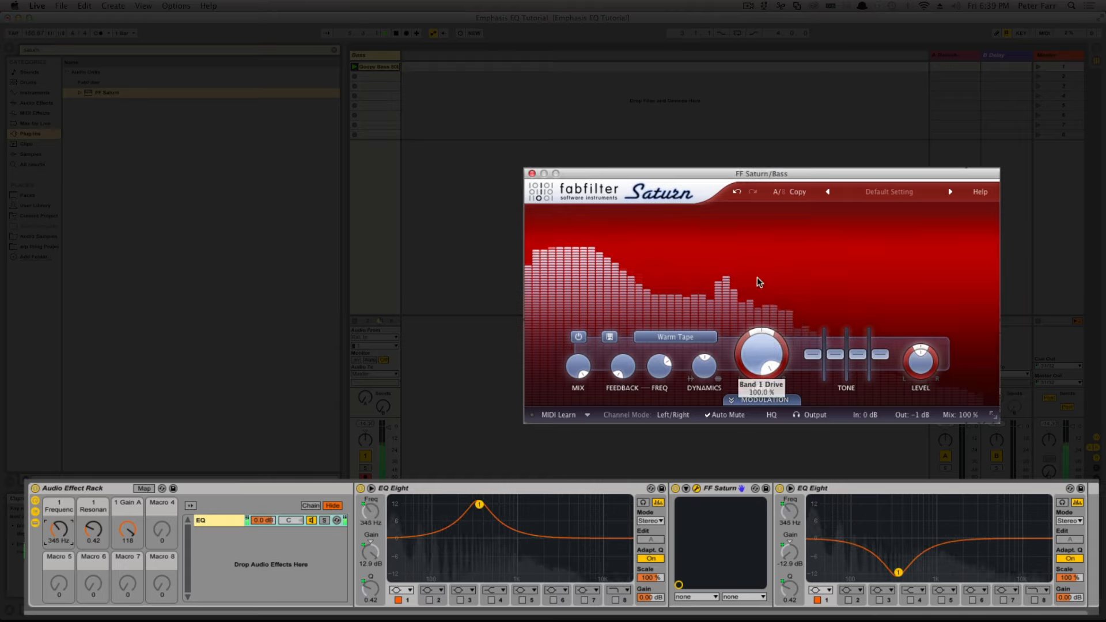
{"action": "left_click", "coordinate": [707, 340]}
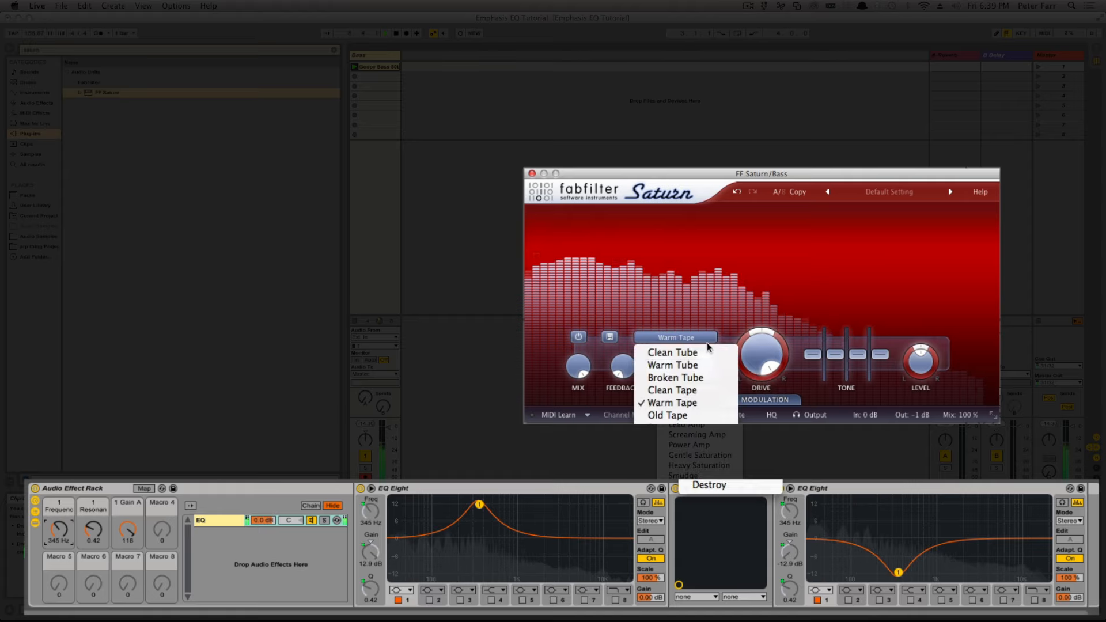
{"action": "left_click", "coordinate": [680, 378]}
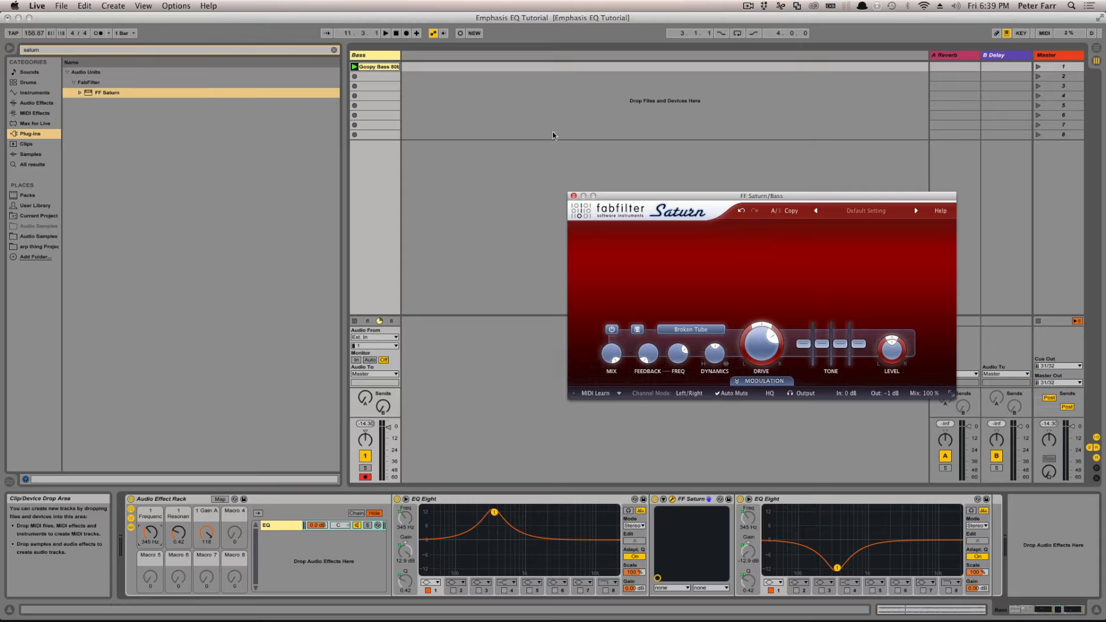
{"action": "left_click", "coordinate": [573, 197]}
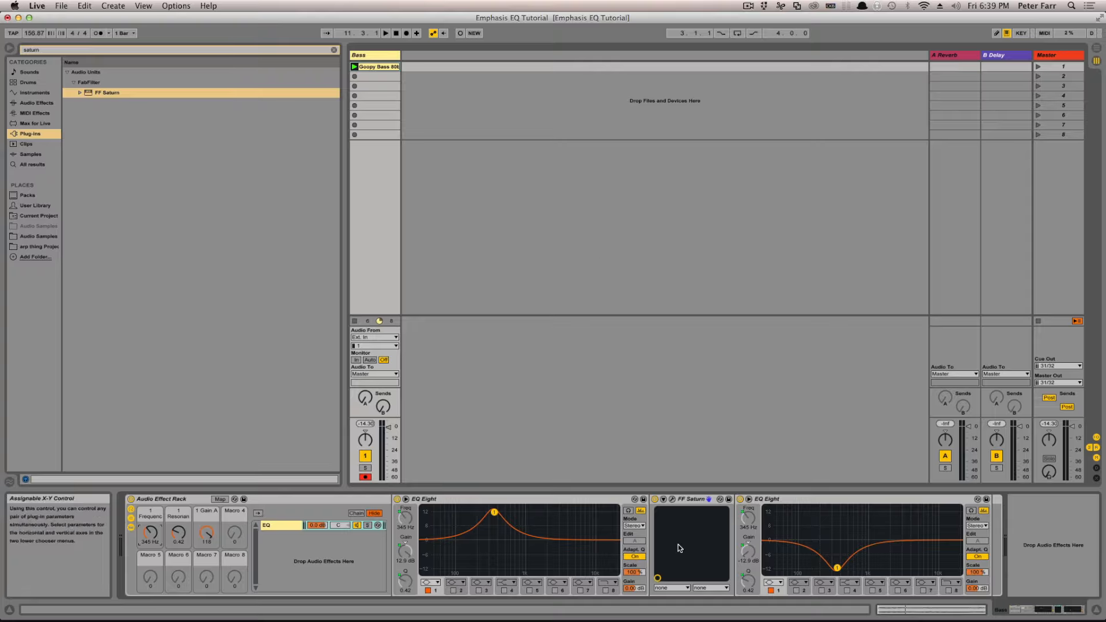